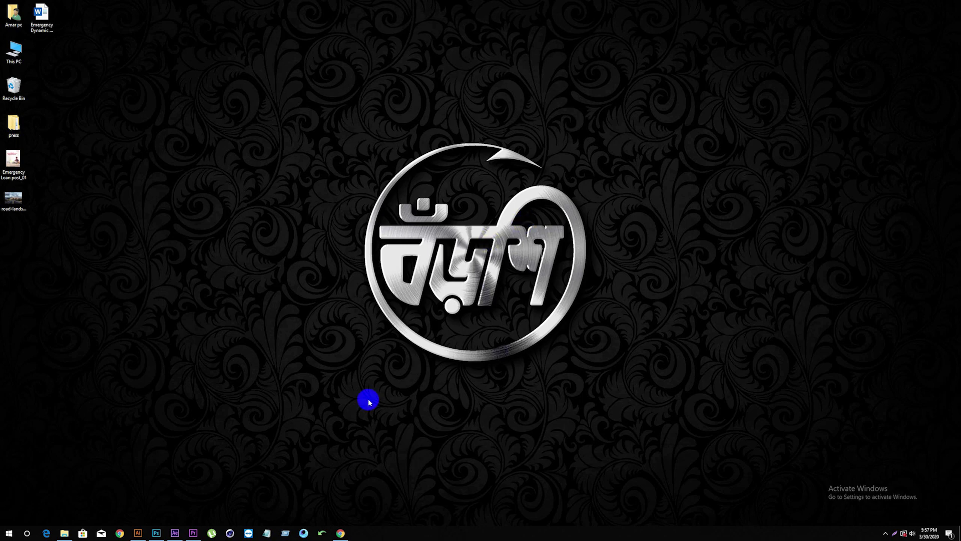
Step: Import the road-landscape-mountains-nature-63324 photo from the desktop and build a composition from it
click(175, 532)
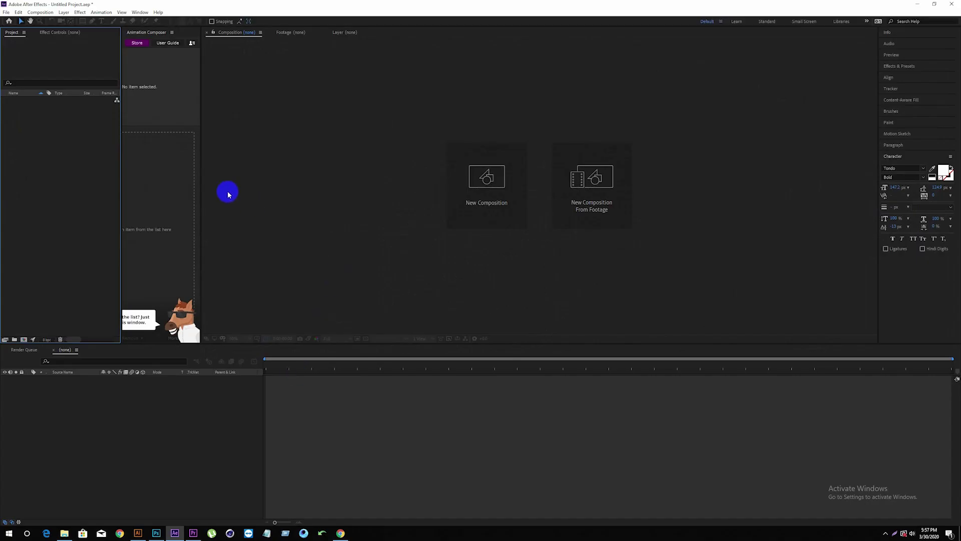
click(935, 4)
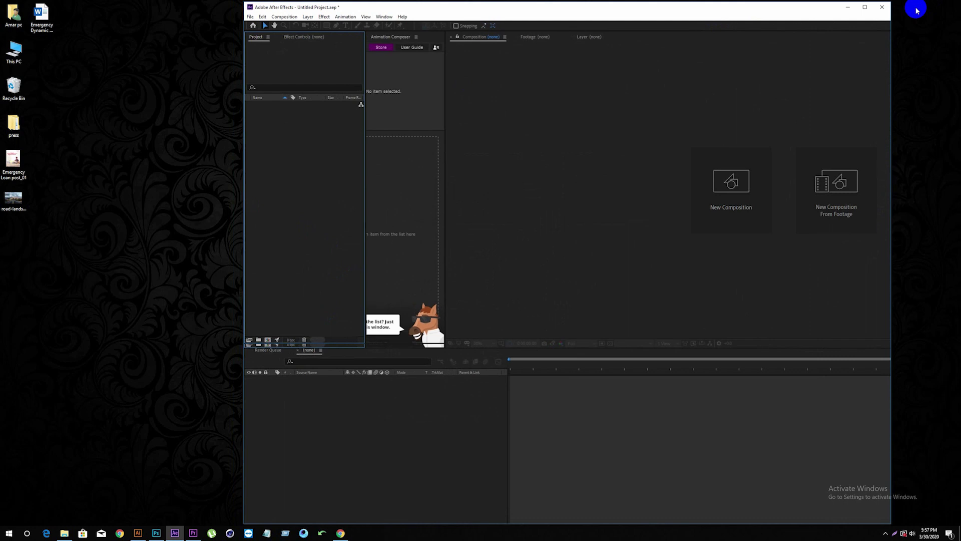
drag(14, 199, 281, 142)
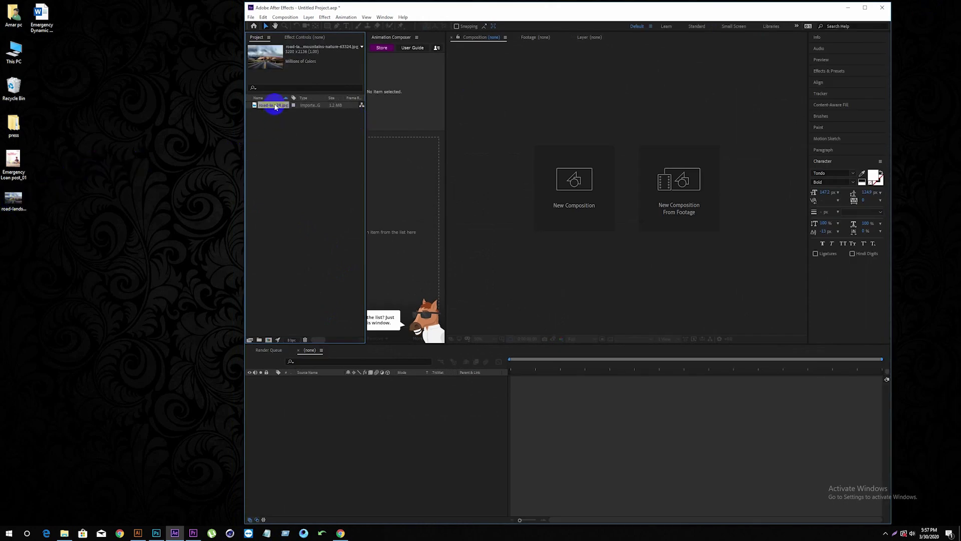
click(865, 7)
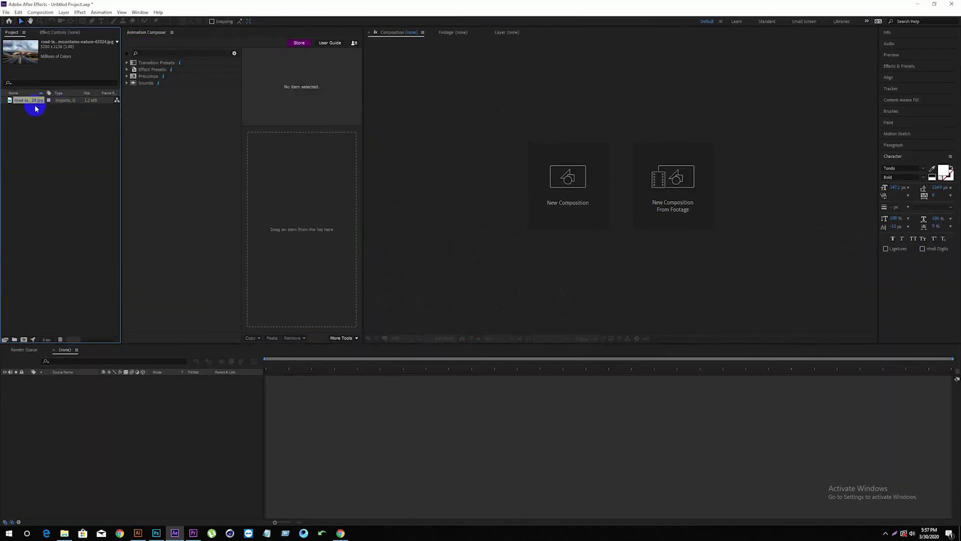
drag(25, 103, 79, 393)
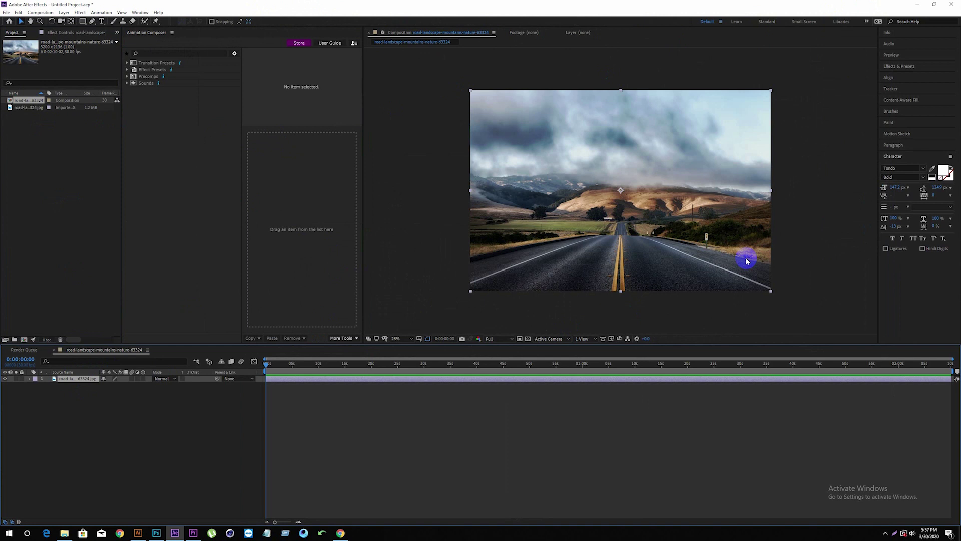
scroll(746, 260, up, 2)
scroll(746, 260, up, 2)
scroll(746, 261, up, 1)
scroll(746, 260, up, 1)
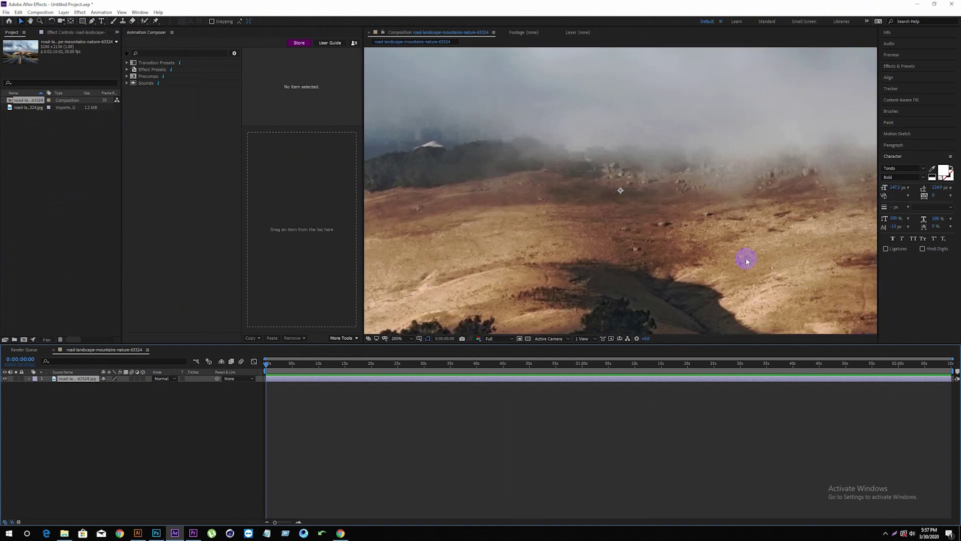
scroll(746, 260, down, 4)
scroll(747, 260, down, 4)
scroll(746, 260, up, 2)
scroll(746, 260, up, 3)
scroll(746, 261, down, 2)
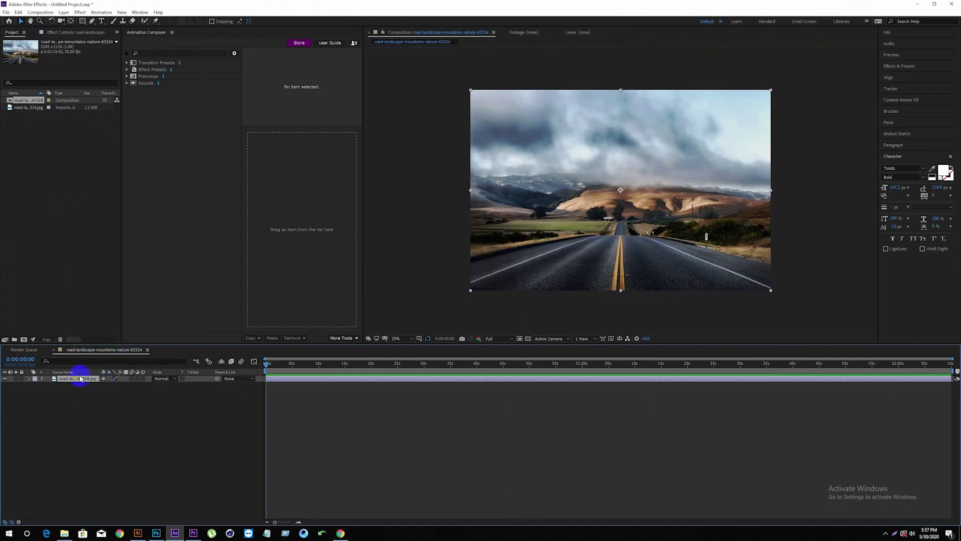
Step: Add a full-size white (FFFFFF) solid, White Solid 1, above the photo and hide it
right_click(103, 395)
mouse_move(129, 401)
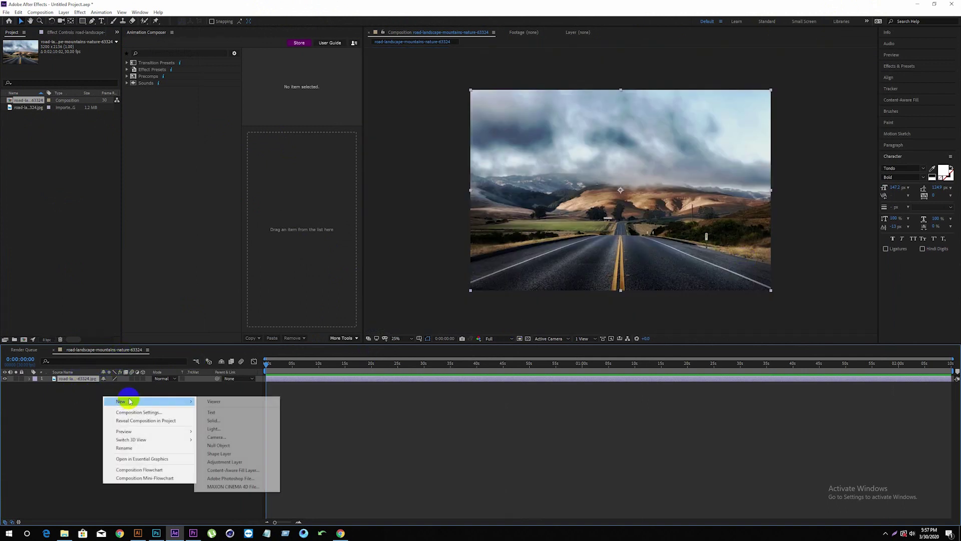
click(224, 424)
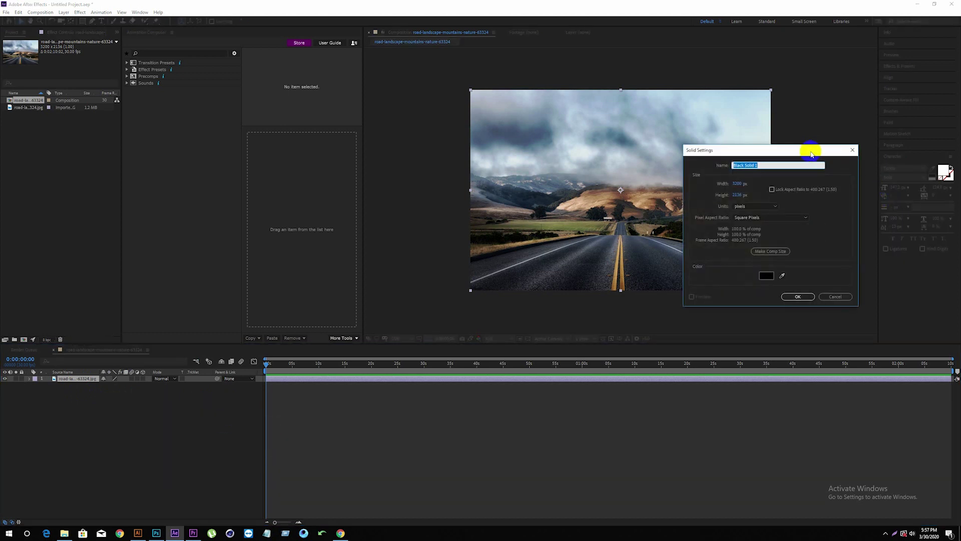
drag(812, 153, 400, 144)
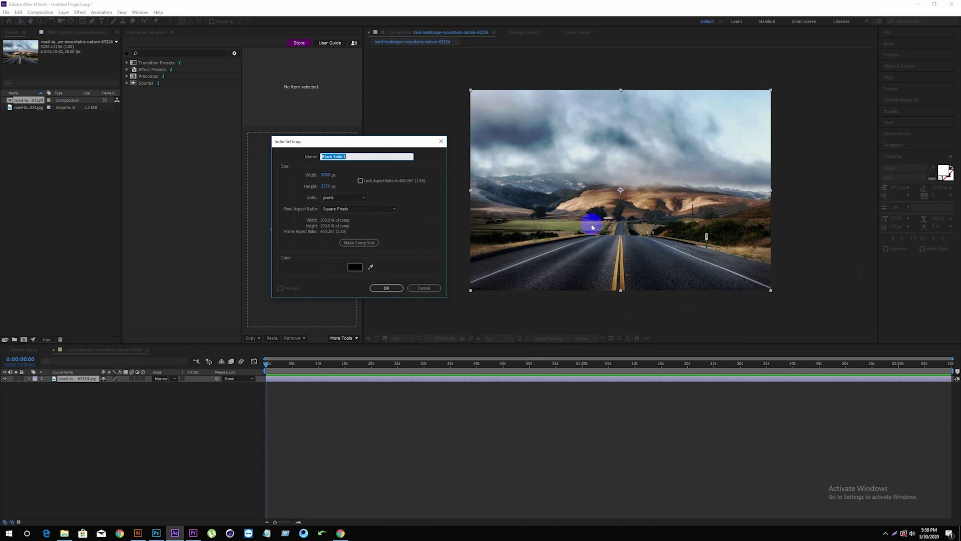
click(355, 267)
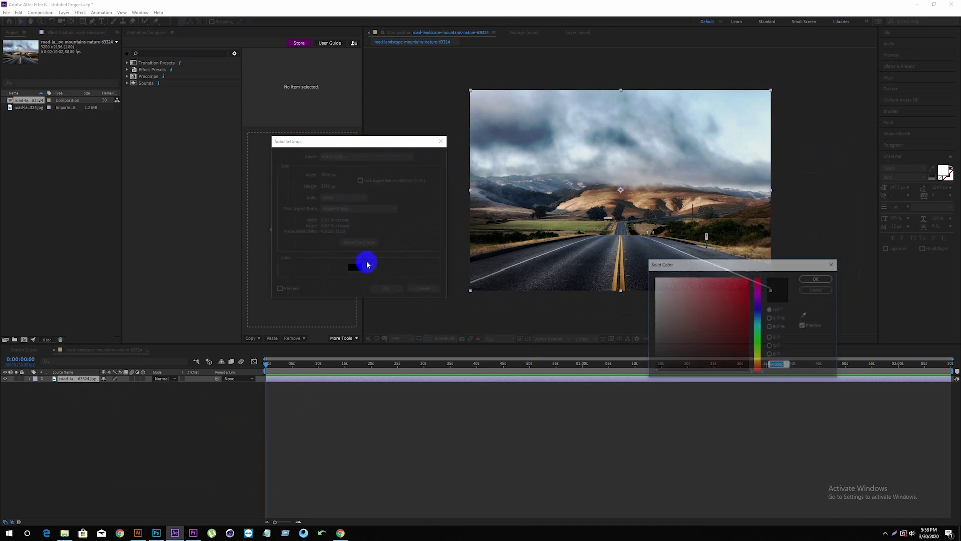
text(FFFFFF)
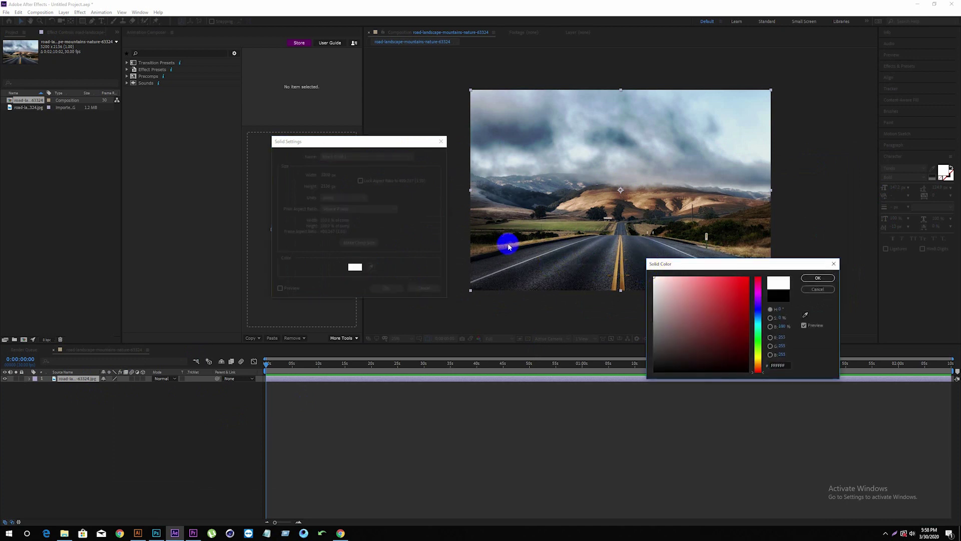
key(Return)
key(Return)
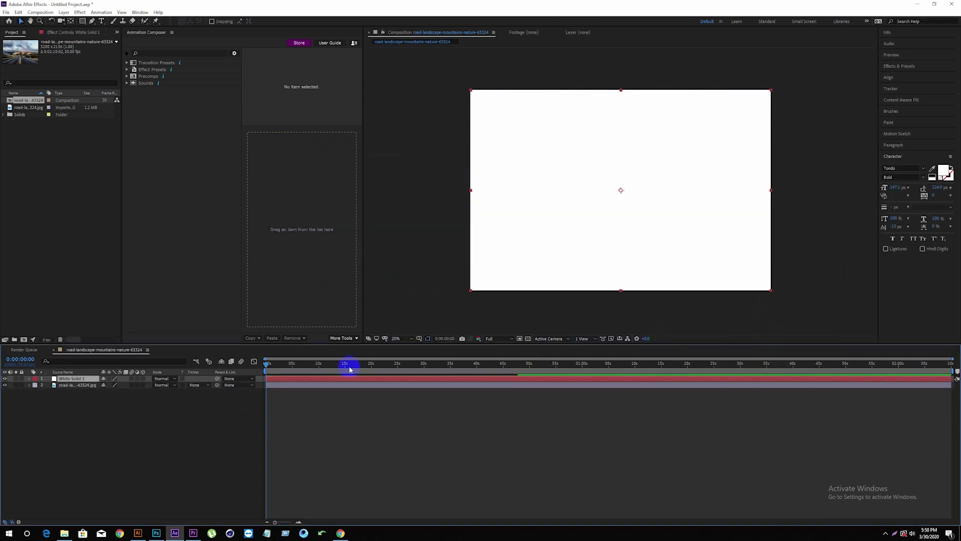
click(5, 382)
Step: Draw a closed Pen-tool mask on White Solid 1 around the road and foreground
key(g)
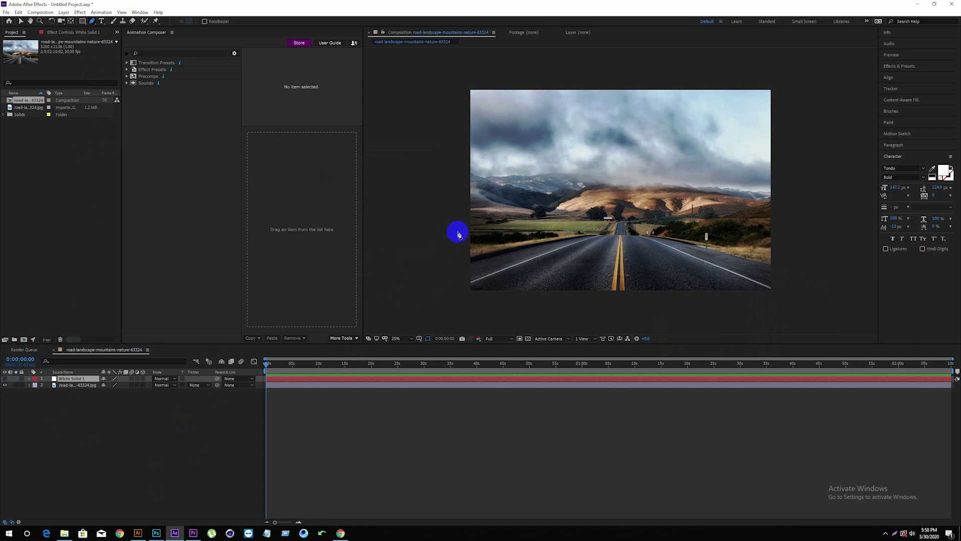
mouse_move(458, 233)
mouse_down()
mouse_move(640, 239)
mouse_move(687, 223)
mouse_move(789, 225)
mouse_up()
click(796, 263)
click(794, 313)
click(440, 317)
click(445, 278)
click(459, 233)
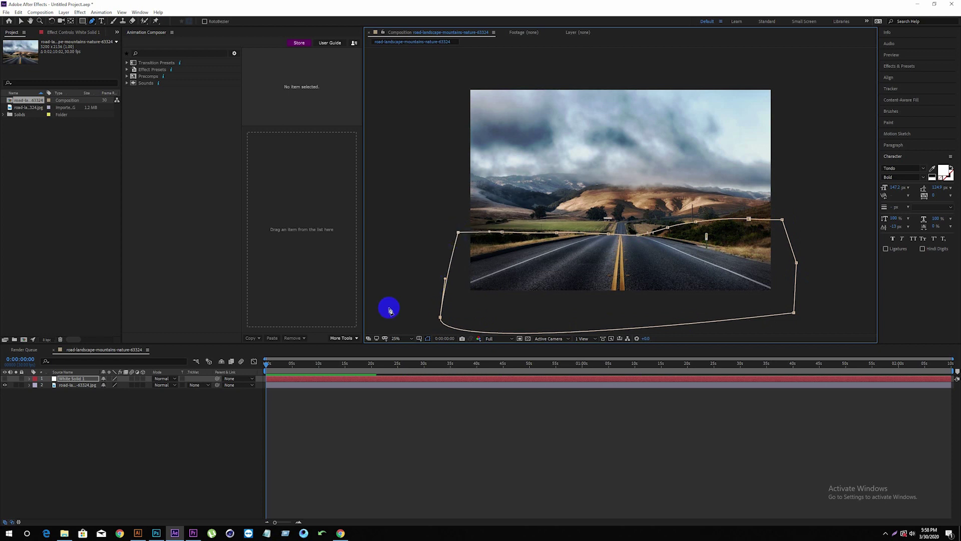
Step: Set Mask 1's feather to 45 pixels and make White Solid 1 visible again
click(28, 380)
click(35, 386)
click(43, 392)
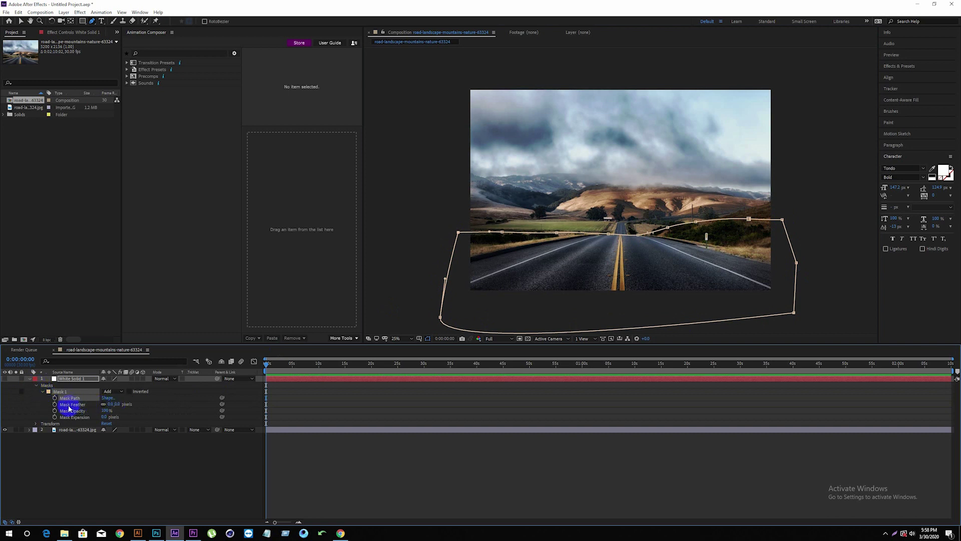
click(117, 404)
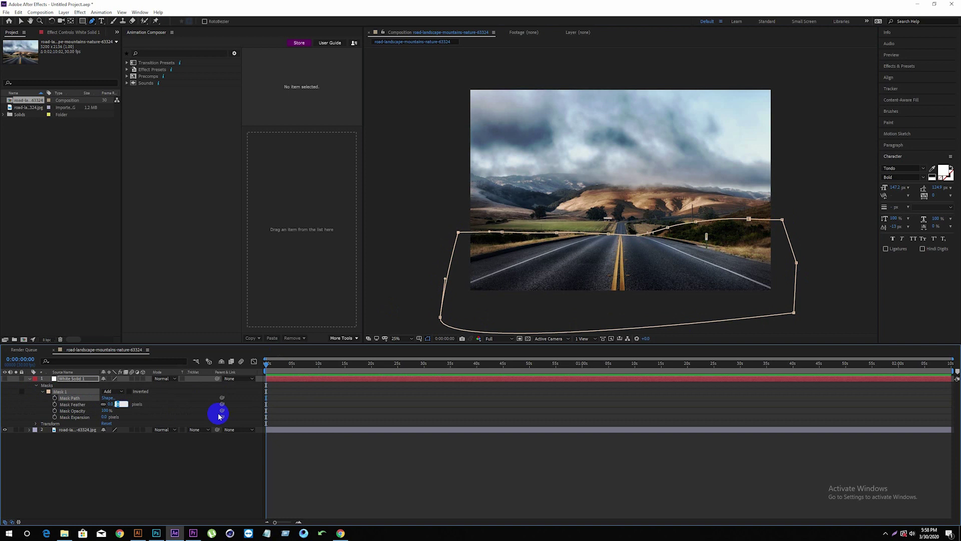
click(165, 398)
click(5, 379)
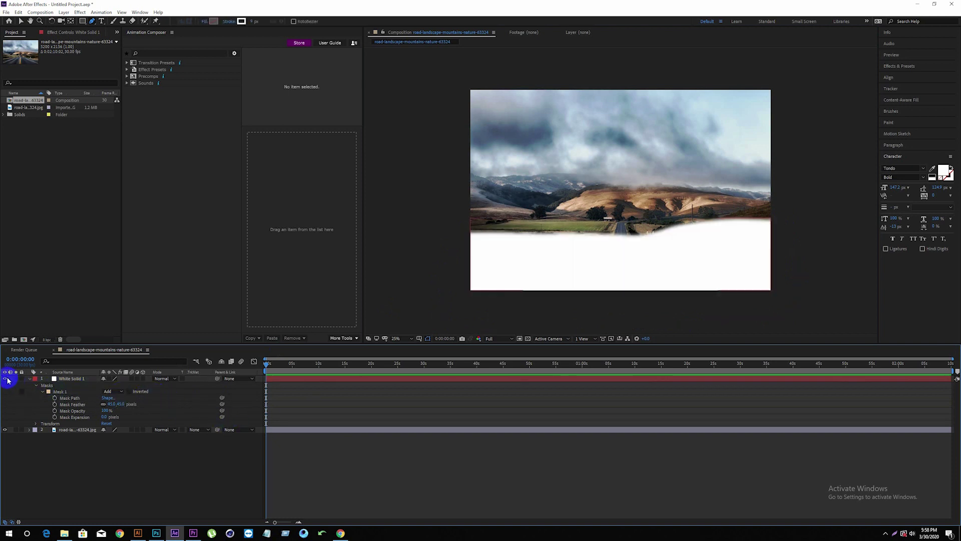
click(36, 386)
click(30, 379)
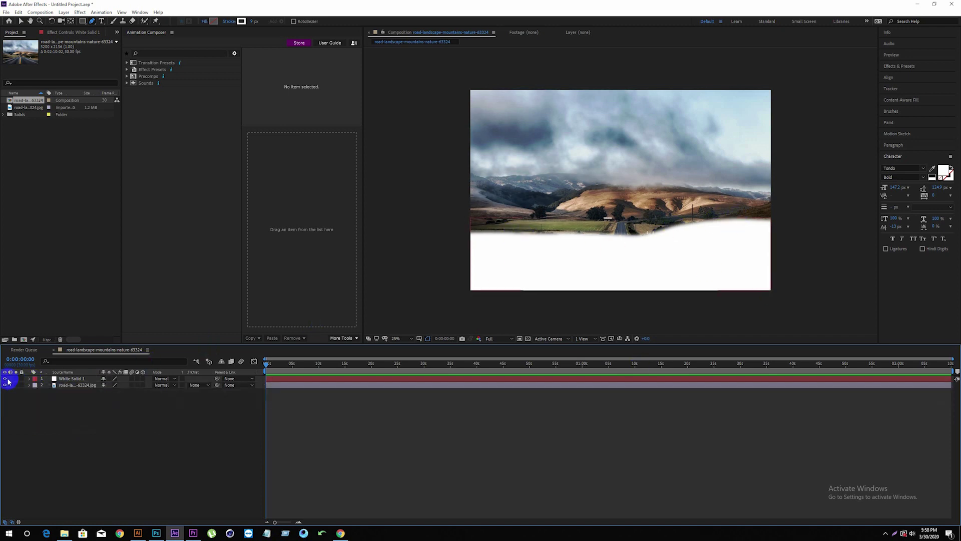
Step: Hide White Solid 1, add a light gray Light Gray Solid 1 on top, then hide it
click(7, 379)
right_click(121, 420)
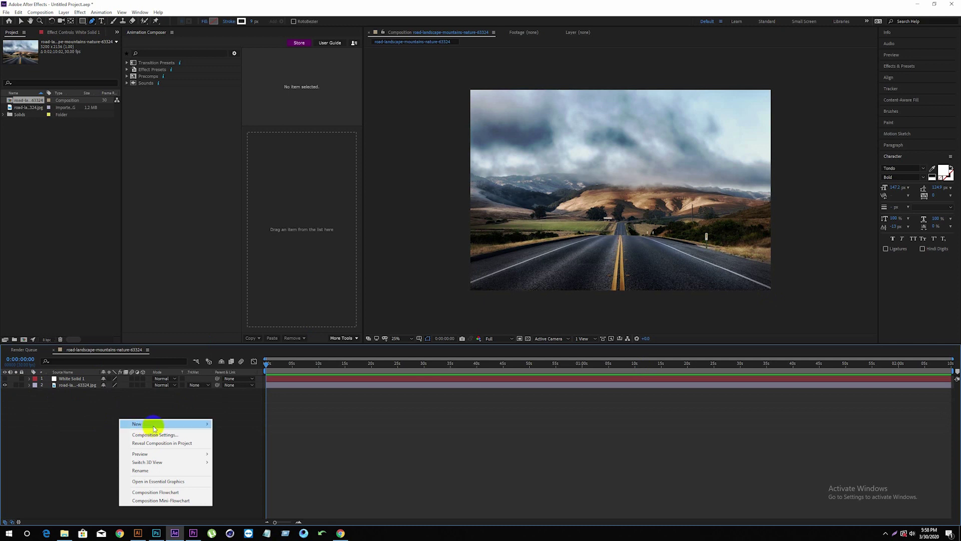
mouse_move(198, 424)
click(237, 445)
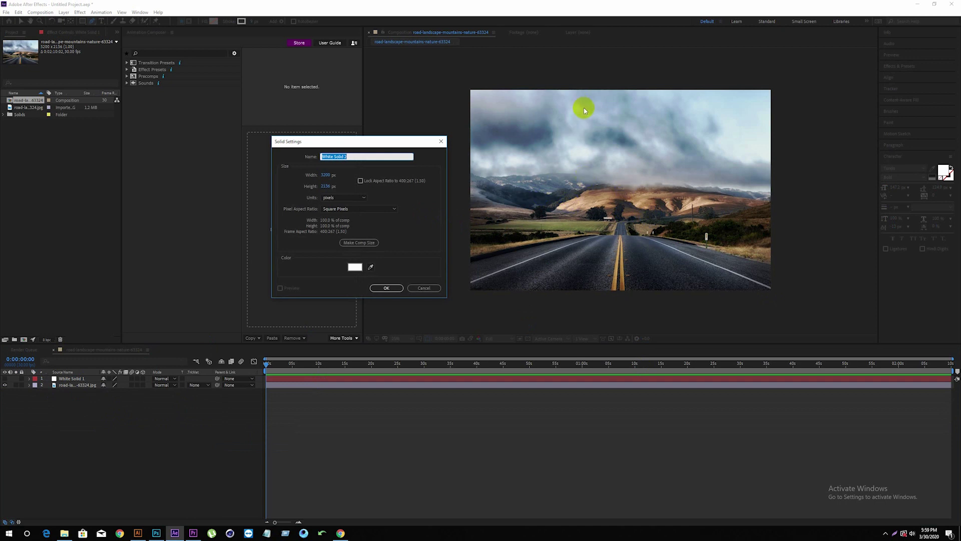
click(365, 266)
click(349, 268)
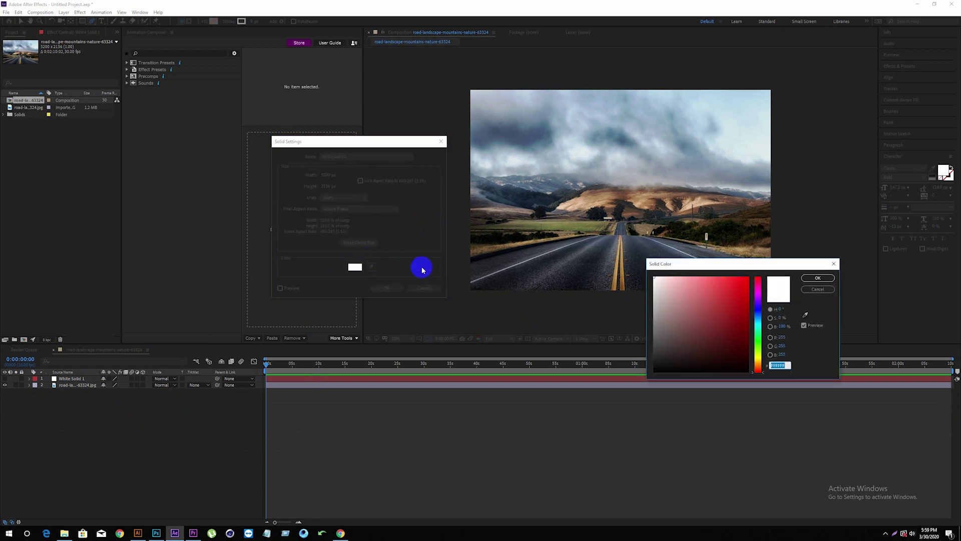
click(651, 295)
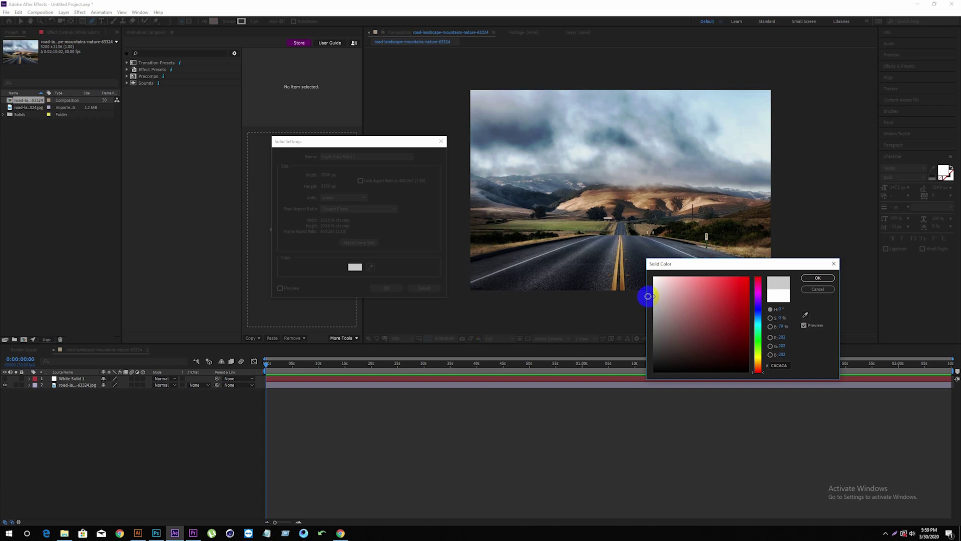
click(818, 277)
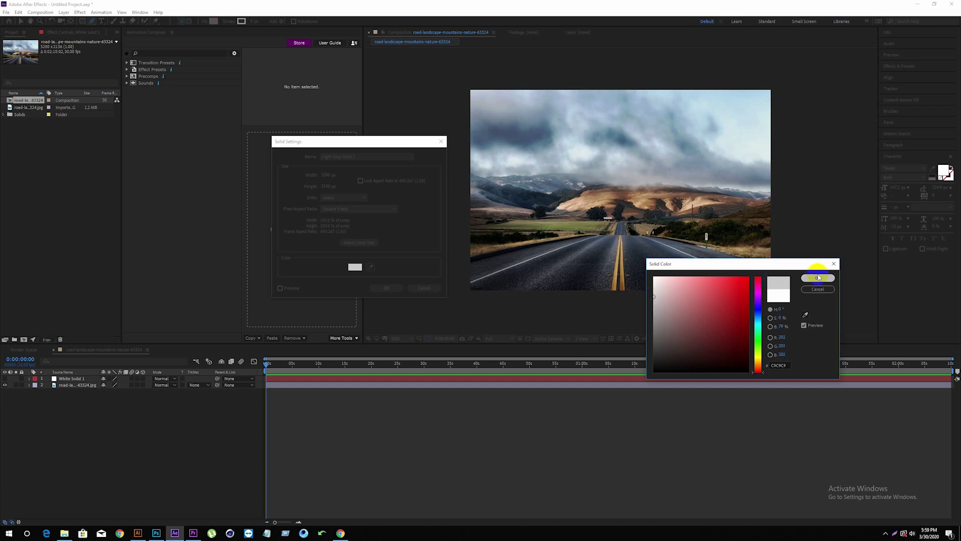
click(393, 288)
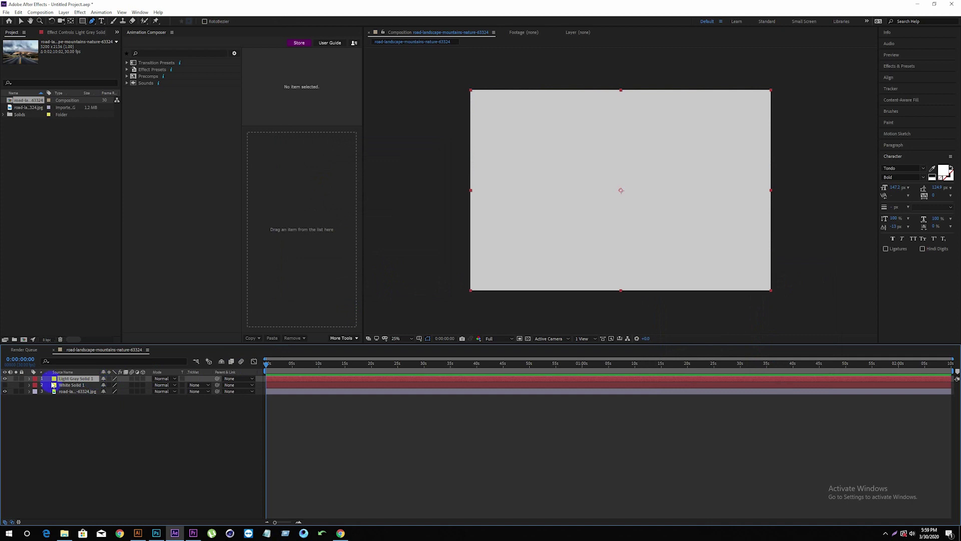
click(6, 379)
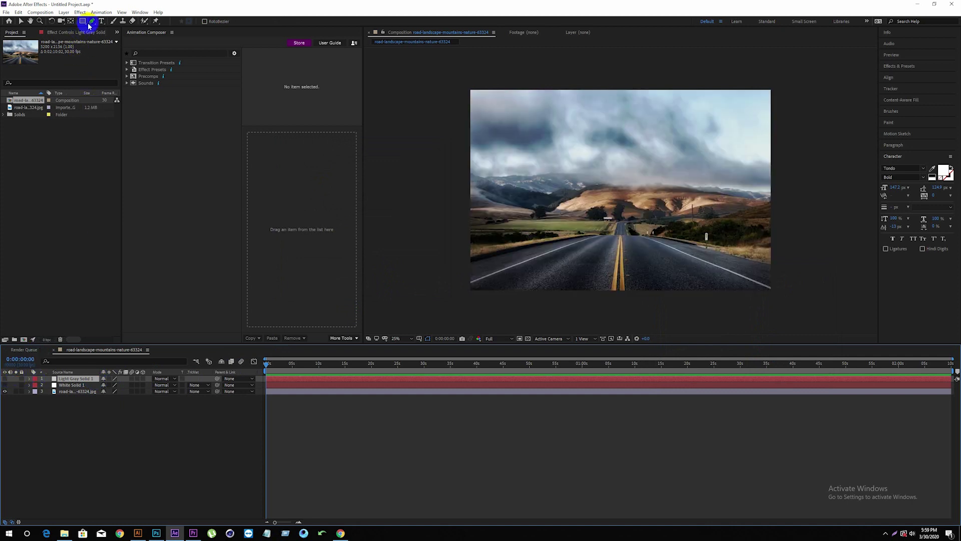
Step: Draw a closed mask on Light Gray Solid 1 along the hills and around the foreground
click(461, 214)
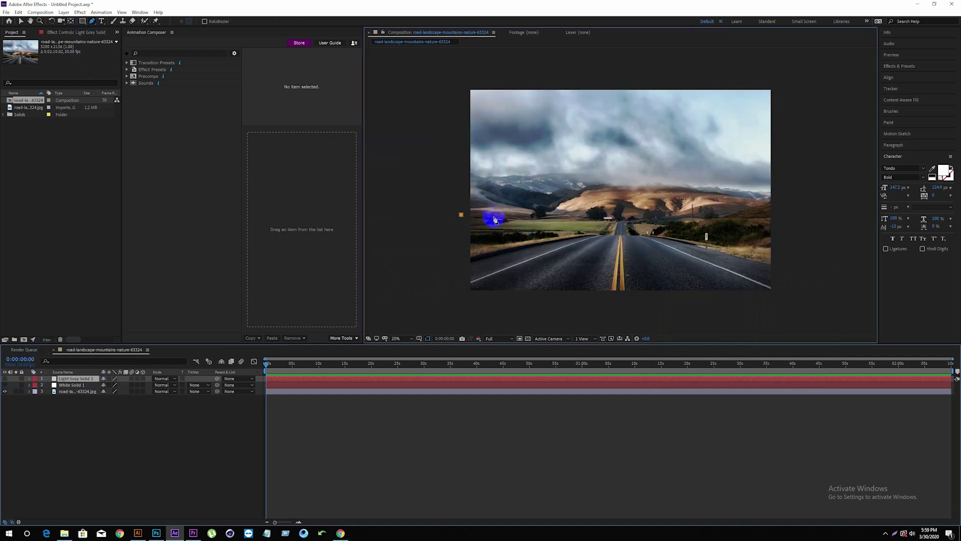
mouse_move(515, 222)
mouse_down()
mouse_move(627, 224)
mouse_move(769, 206)
mouse_up()
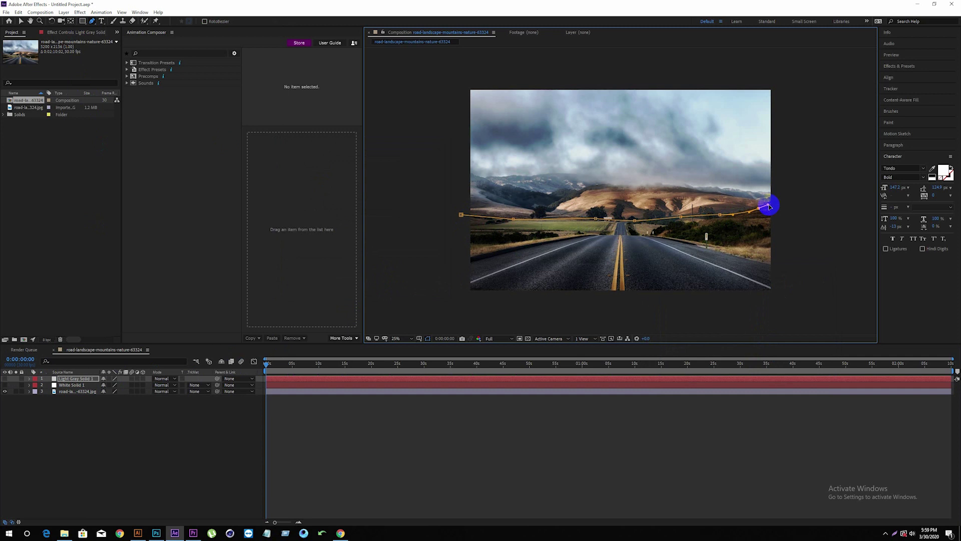
click(779, 199)
click(810, 278)
click(792, 315)
click(439, 312)
click(461, 215)
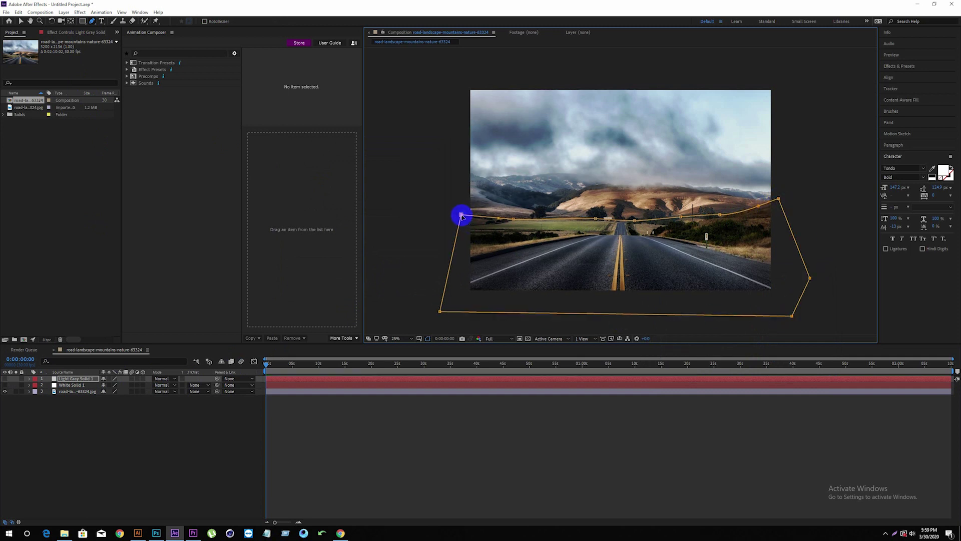
Step: Feather Light Gray Solid 1's Mask 1 by 45 pixels, check it, and hide the layer
click(29, 379)
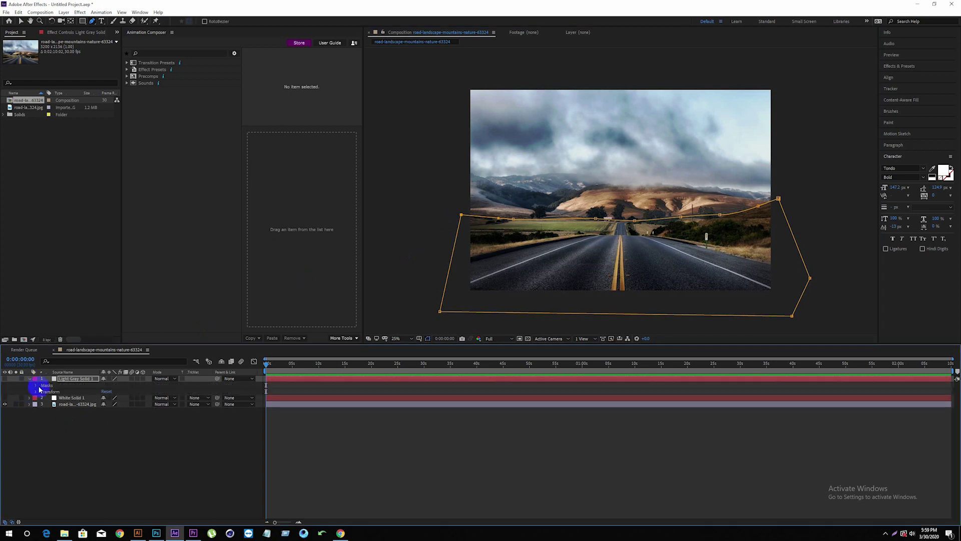
click(36, 385)
click(43, 391)
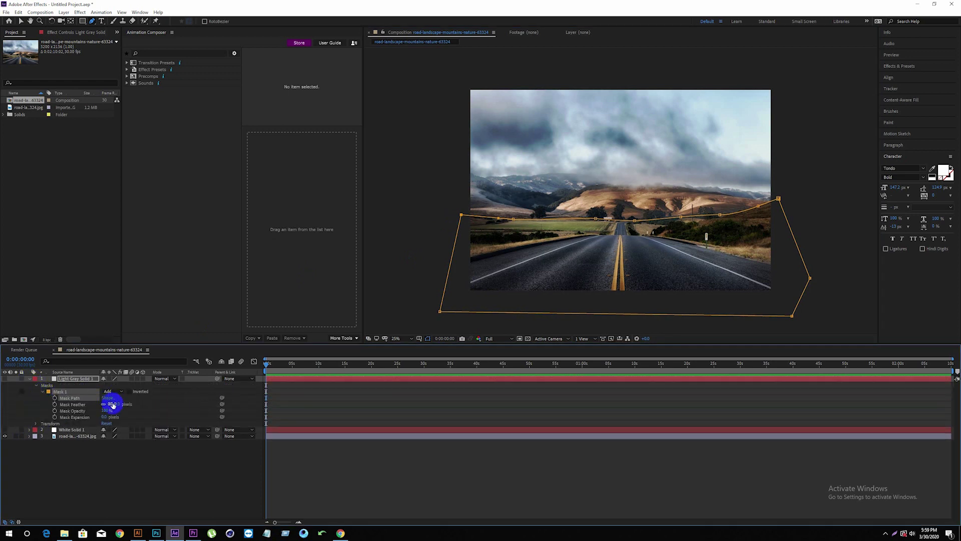
click(117, 404)
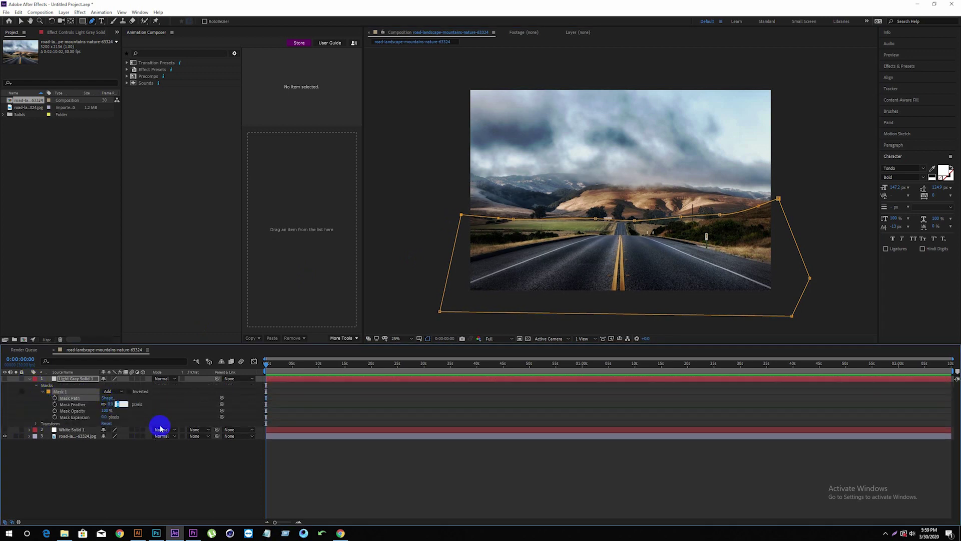
click(132, 398)
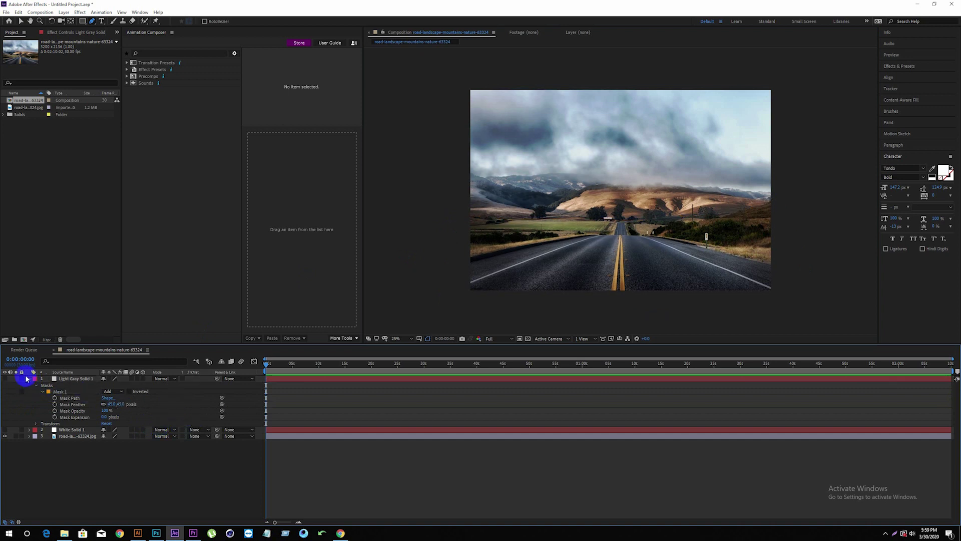
click(5, 379)
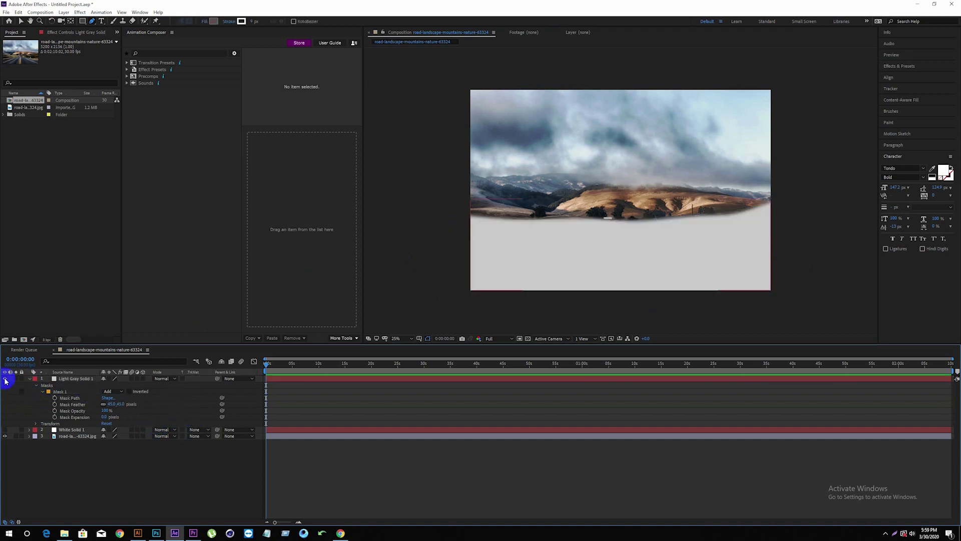
click(5, 379)
click(29, 379)
Step: Add a dark gray solid, Dark Gray Solid 1, on top and hide the solids
right_click(139, 433)
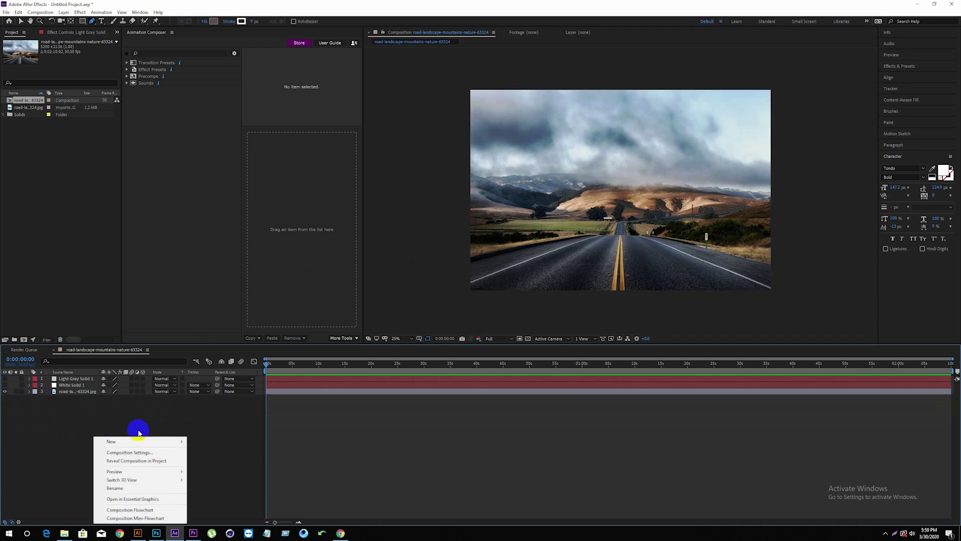
mouse_move(165, 442)
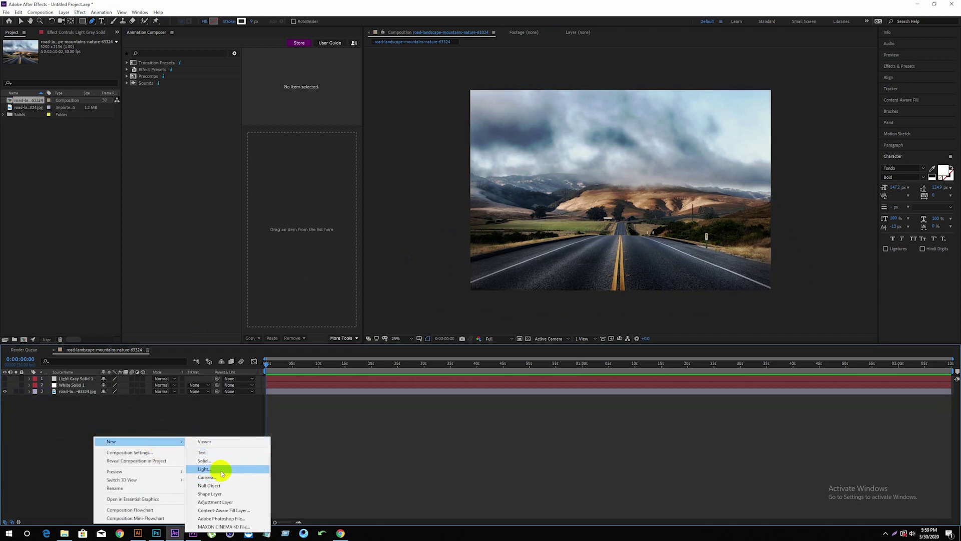
click(228, 460)
click(373, 267)
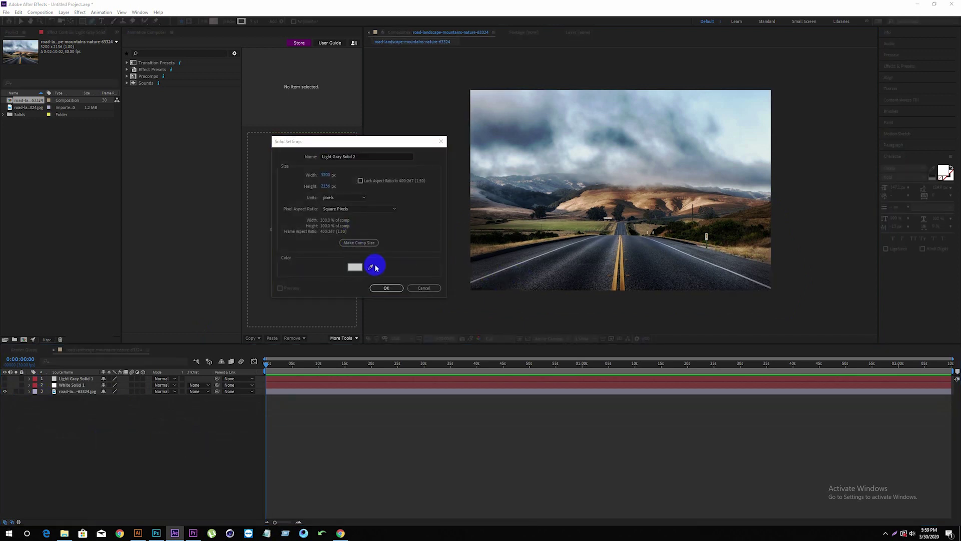
drag(660, 307, 650, 322)
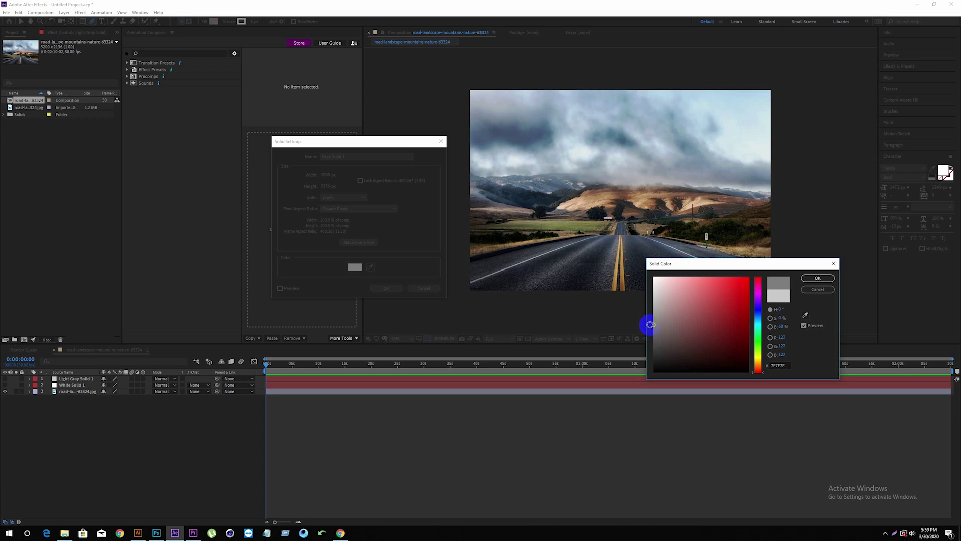
drag(650, 324, 648, 337)
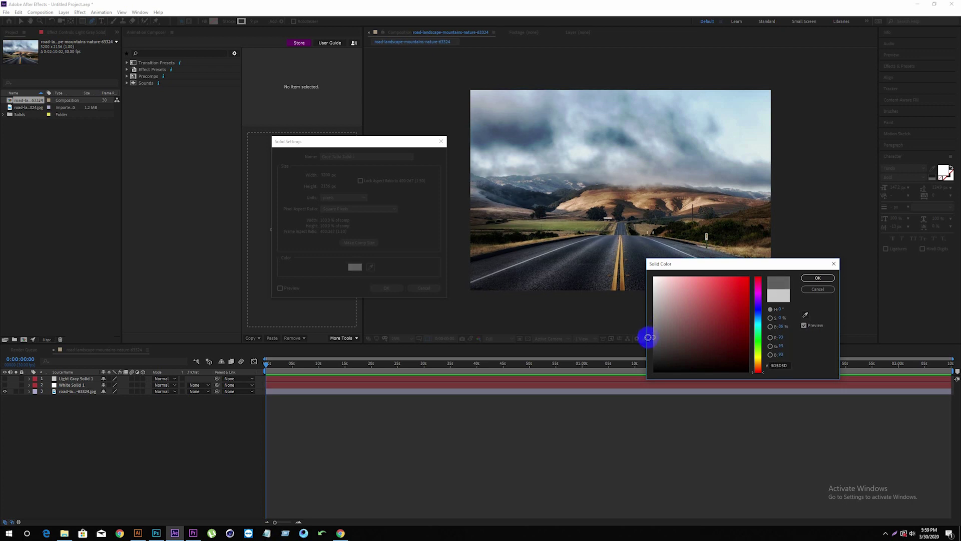
click(819, 278)
click(391, 287)
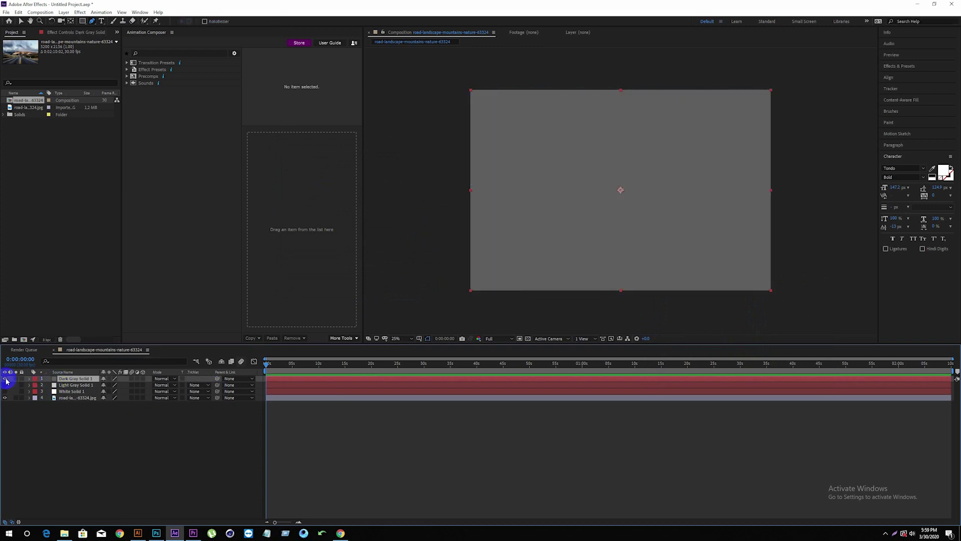
drag(6, 379, 5, 391)
Step: Draw a closed mask on Dark Gray Solid 1 tracing the hill ridge around the lower landscape
click(457, 168)
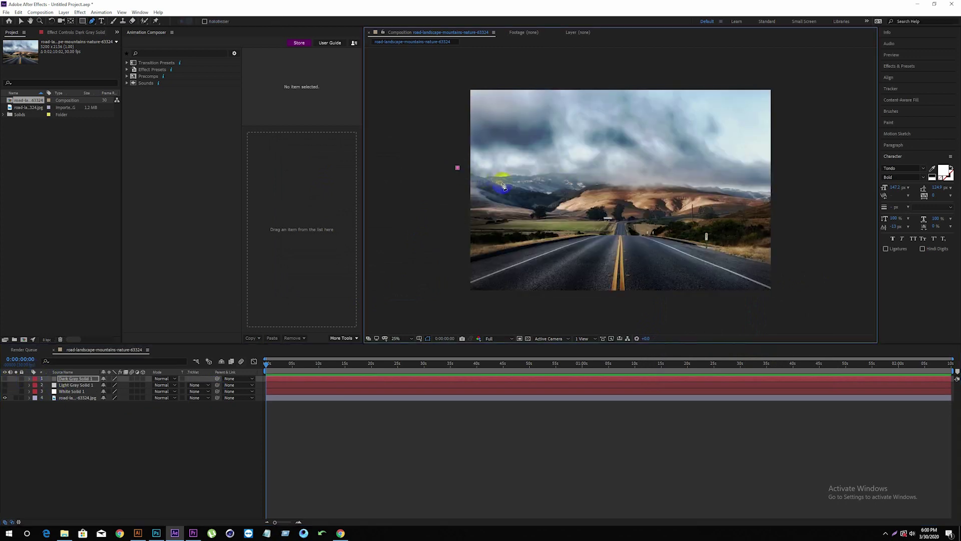
click(506, 183)
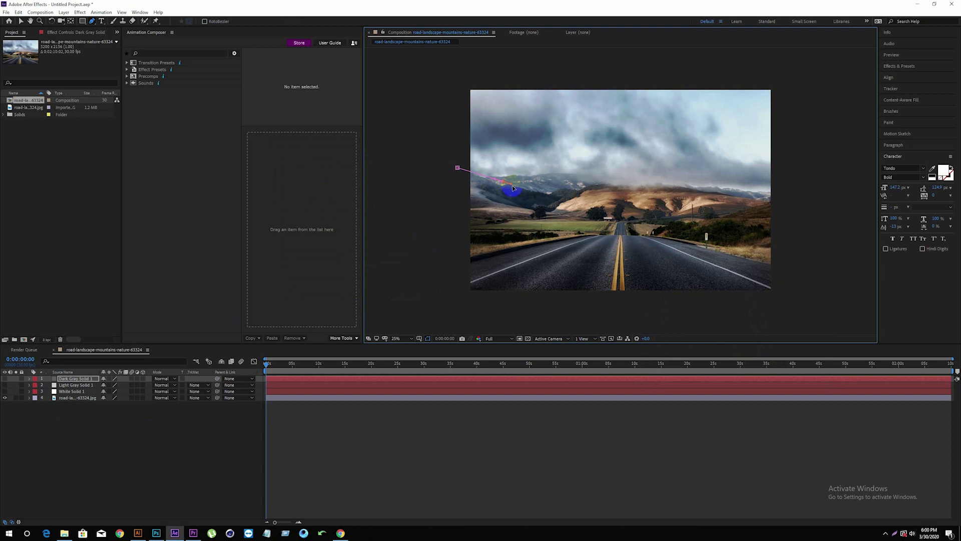
mouse_move(539, 194)
mouse_down()
mouse_move(649, 184)
mouse_move(750, 194)
mouse_up()
click(789, 197)
click(806, 259)
click(798, 303)
click(467, 310)
drag(448, 289, 450, 292)
click(457, 168)
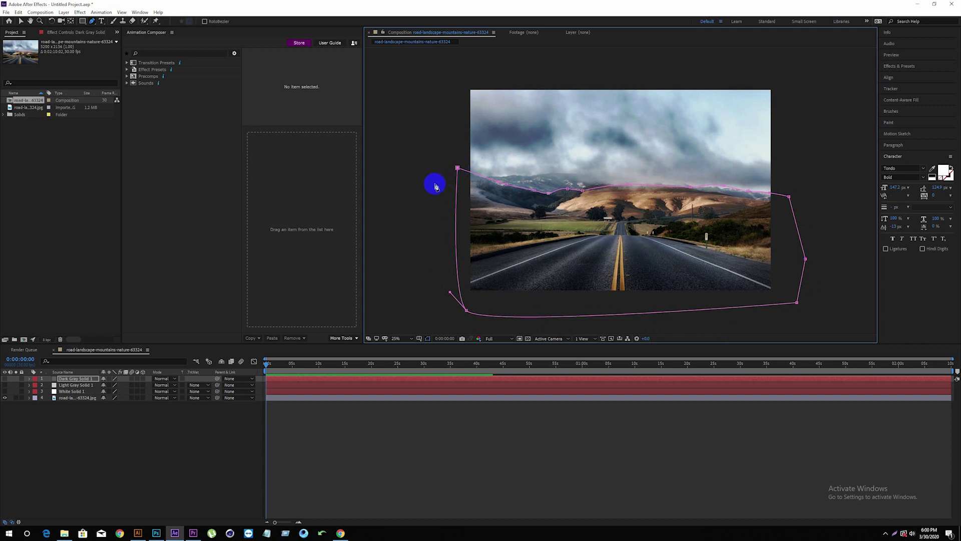
Step: Set Dark Gray Solid 1's Mask 1 feather to 45 pixels
click(29, 379)
click(36, 385)
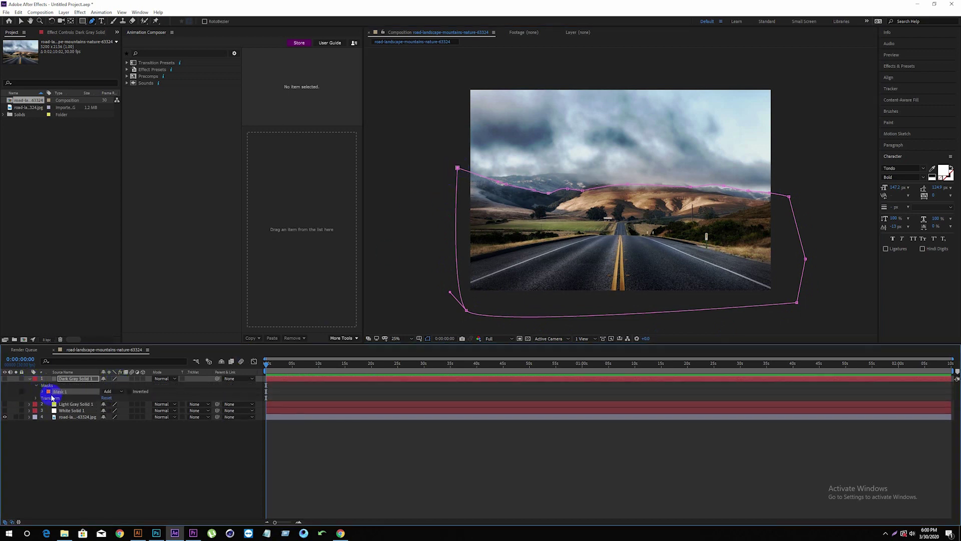
click(43, 391)
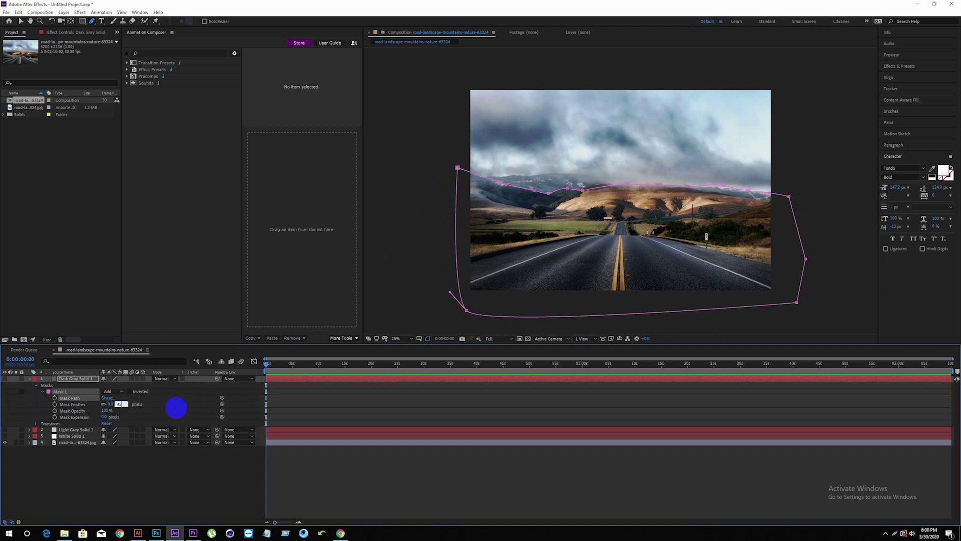
click(197, 407)
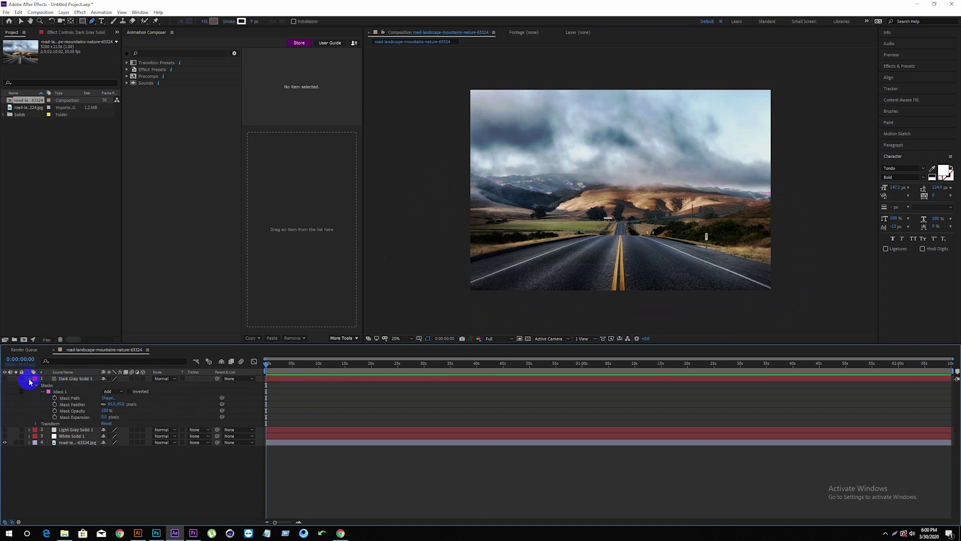
Step: Collapse the mask properties, then add an unwanted solid and undo it
click(29, 379)
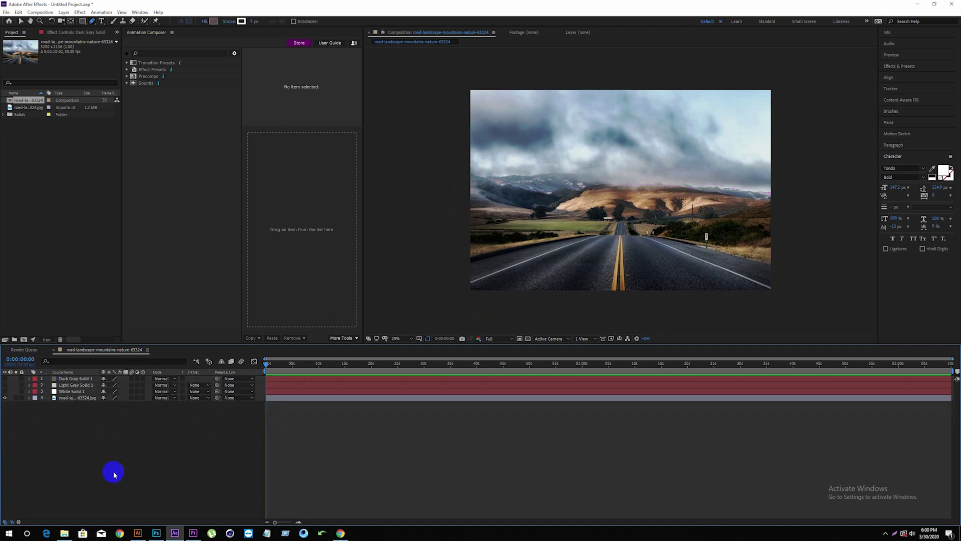
right_click(114, 471)
mouse_move(187, 389)
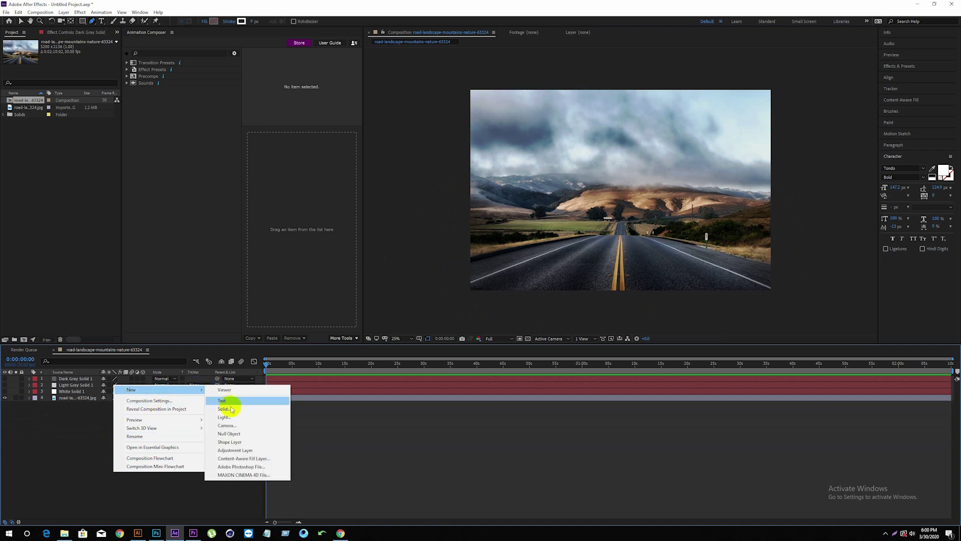
click(223, 409)
click(387, 287)
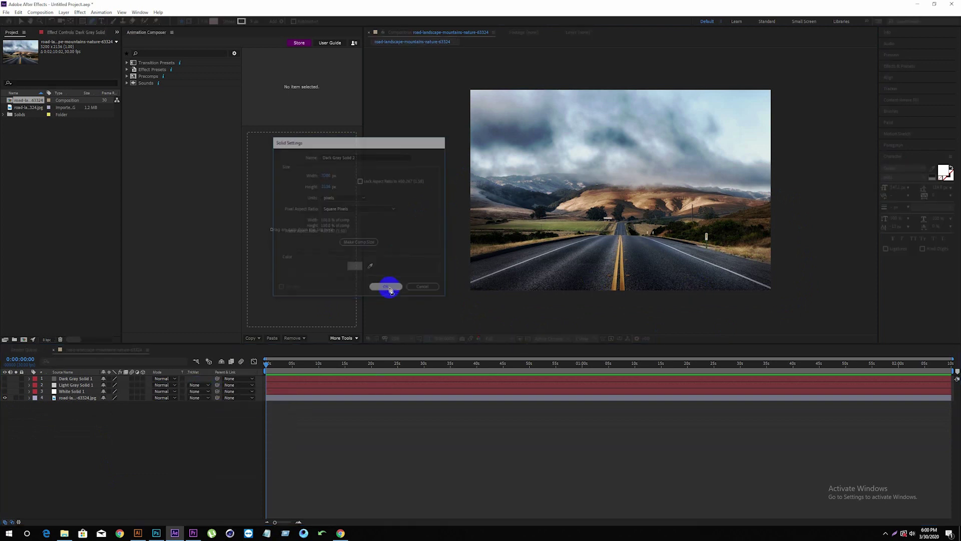
key(ctrl+z)
Step: Create a pure black (000000) Black Solid 1 and drag it down the layer stack
right_click(120, 441)
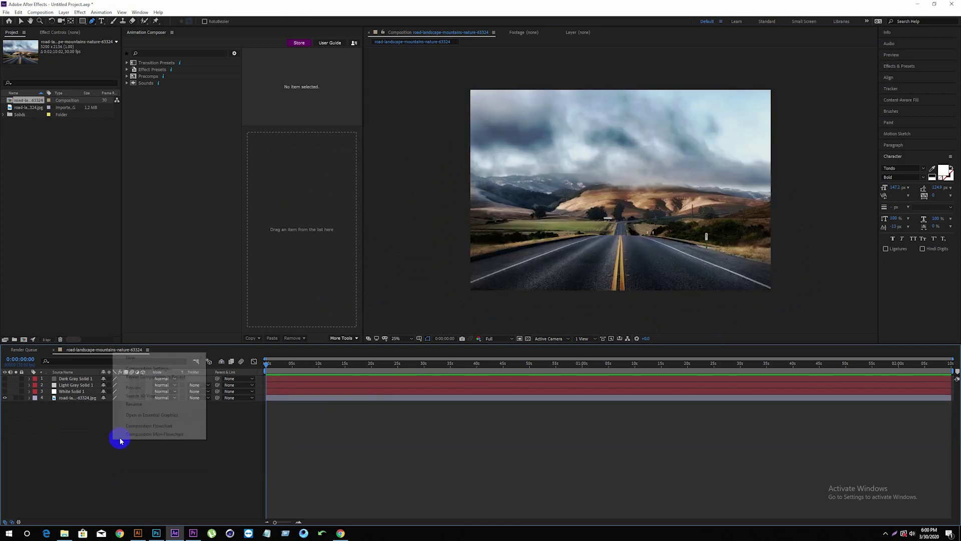
mouse_move(187, 359)
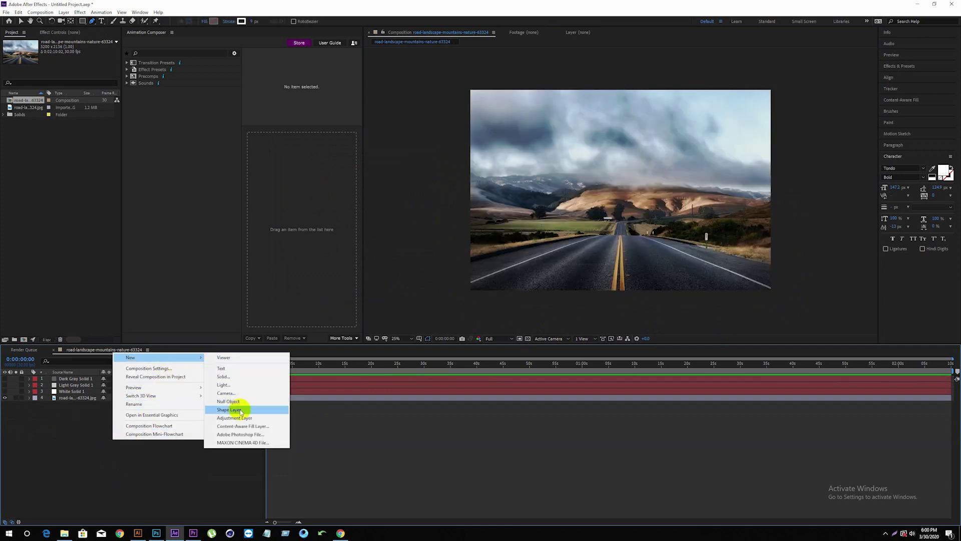
click(246, 377)
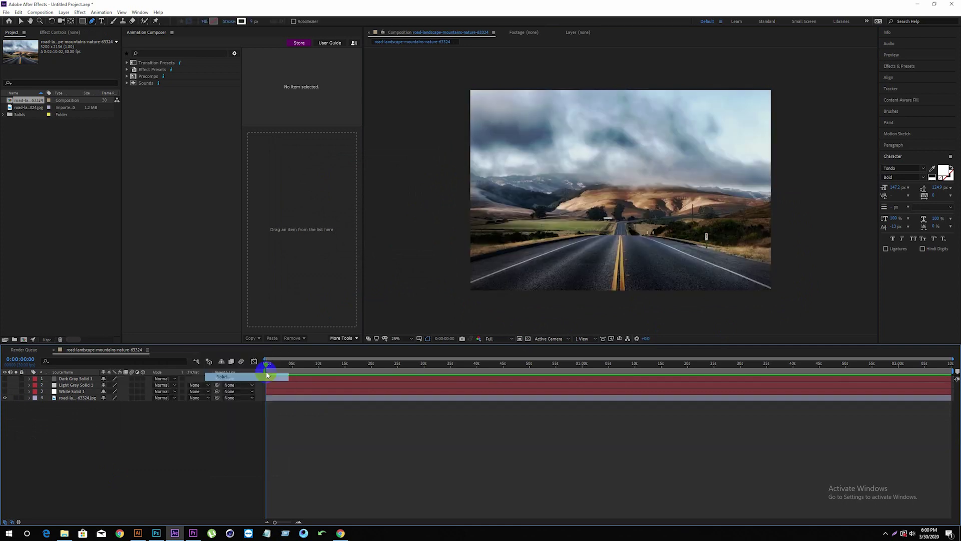
click(357, 270)
click(654, 372)
click(817, 277)
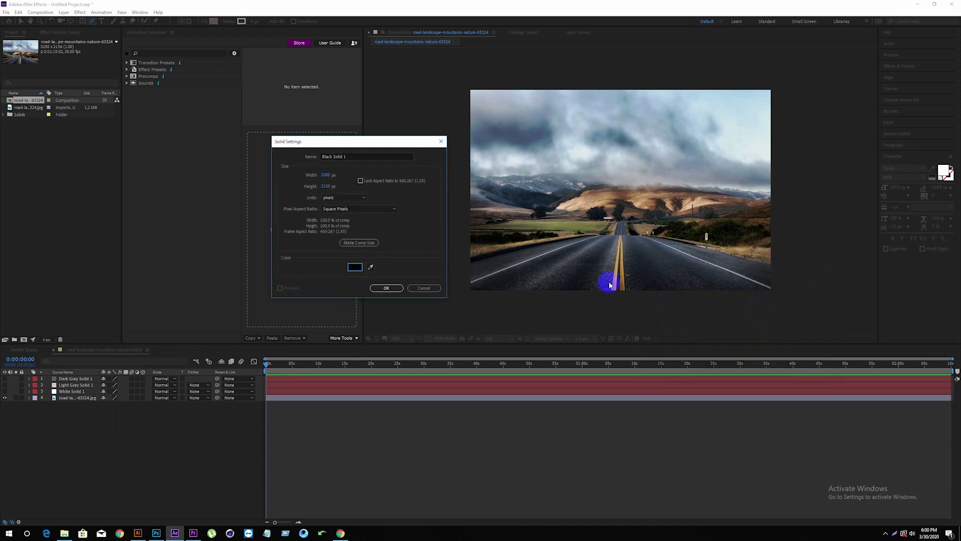
click(388, 288)
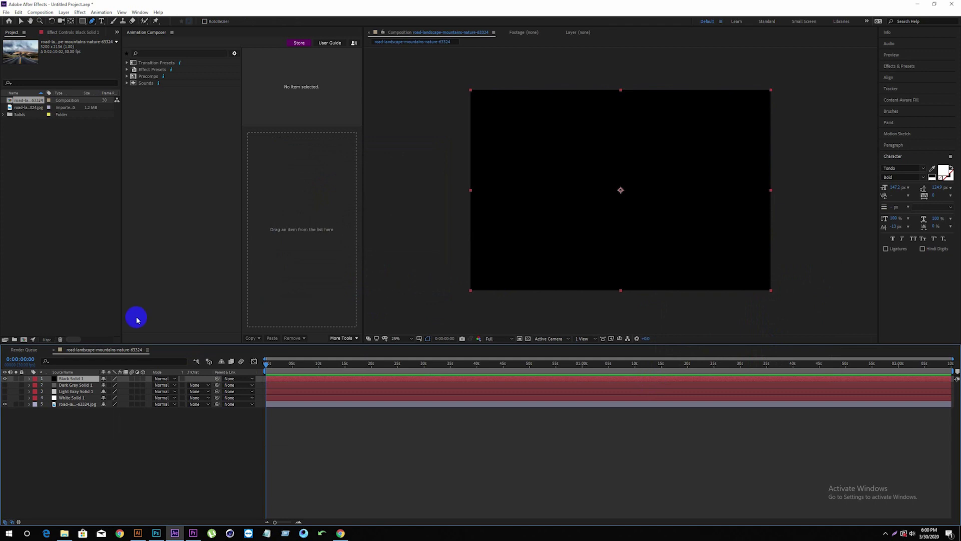
mouse_move(74, 381)
mouse_down()
mouse_move(73, 403)
mouse_move(79, 386)
mouse_up()
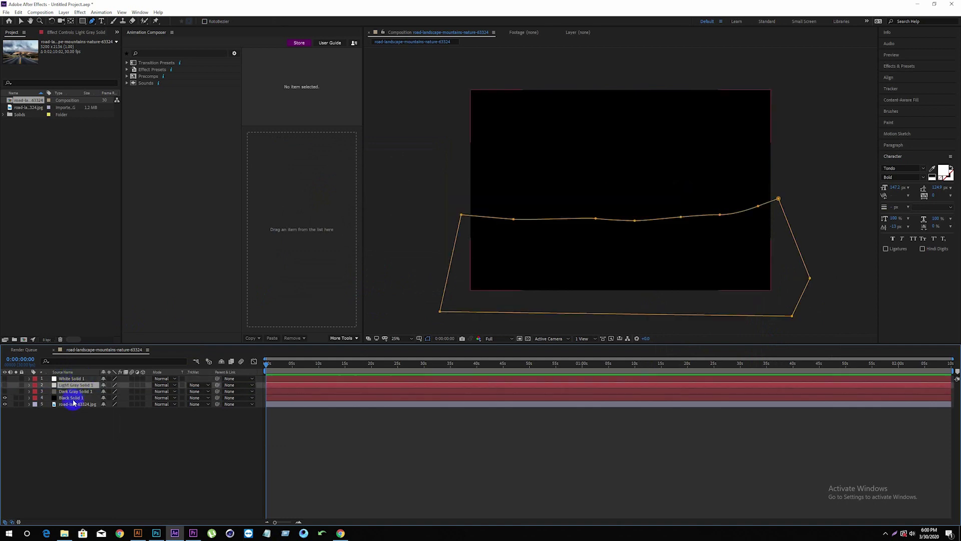
Step: Show all masked solids as a black-to-white depth map, deselect, and switch to the Selection tool
click(7, 383)
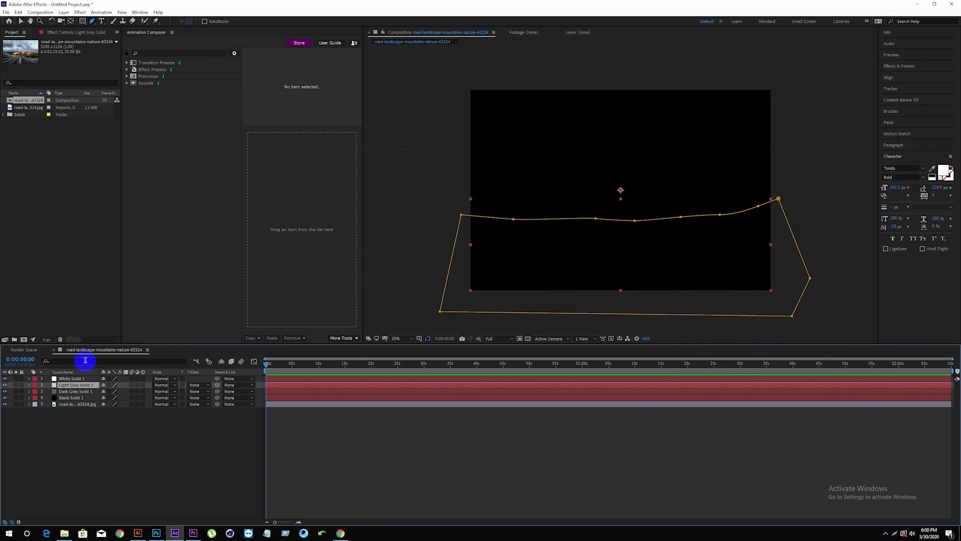
click(230, 430)
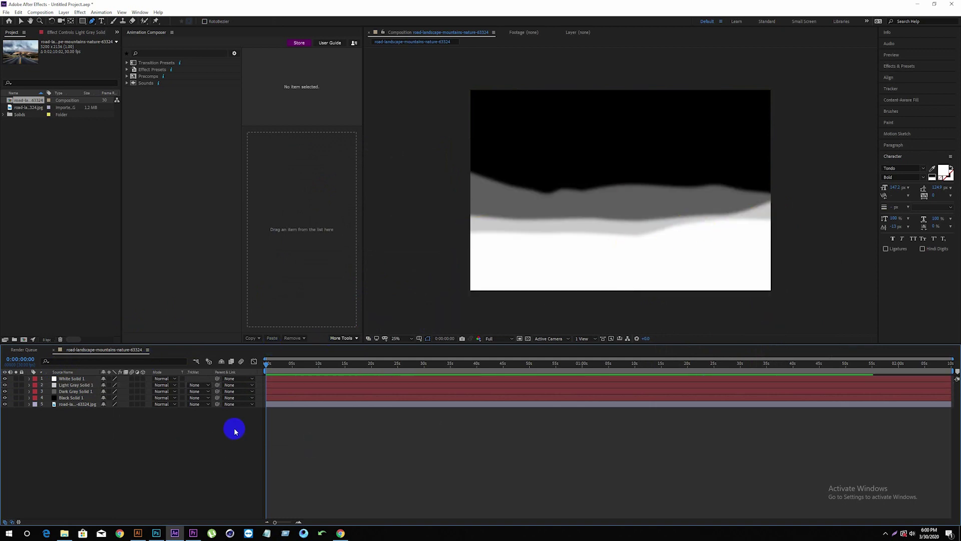
click(21, 22)
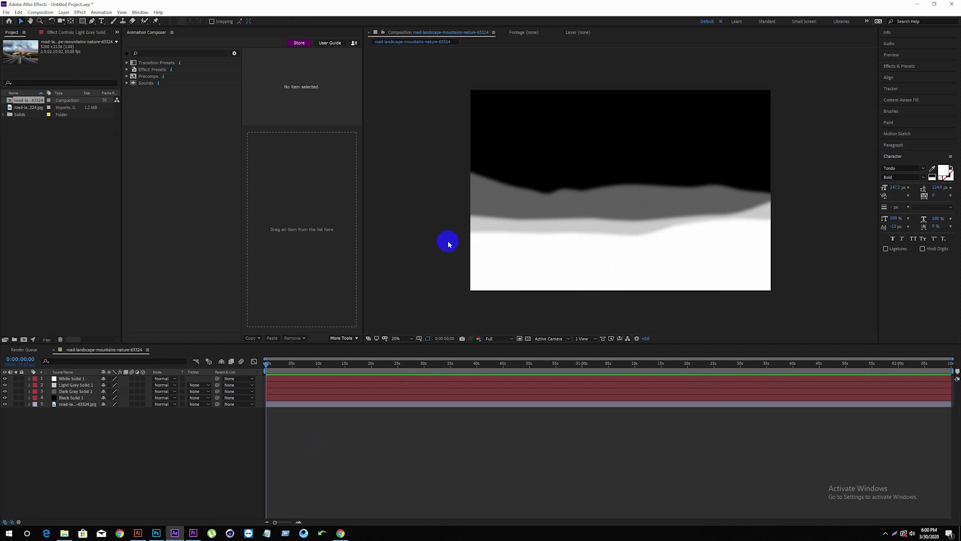
click(76, 398)
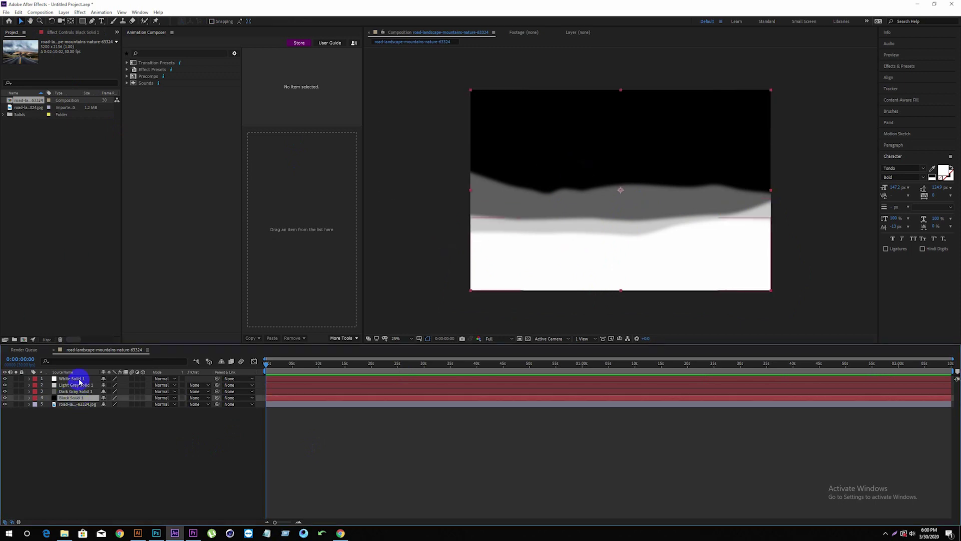
Step: Pre-compose the four solids into Pre-comp 1 with 'Move all attributes', then hide it
shift+click(73, 379)
right_click(80, 380)
click(107, 346)
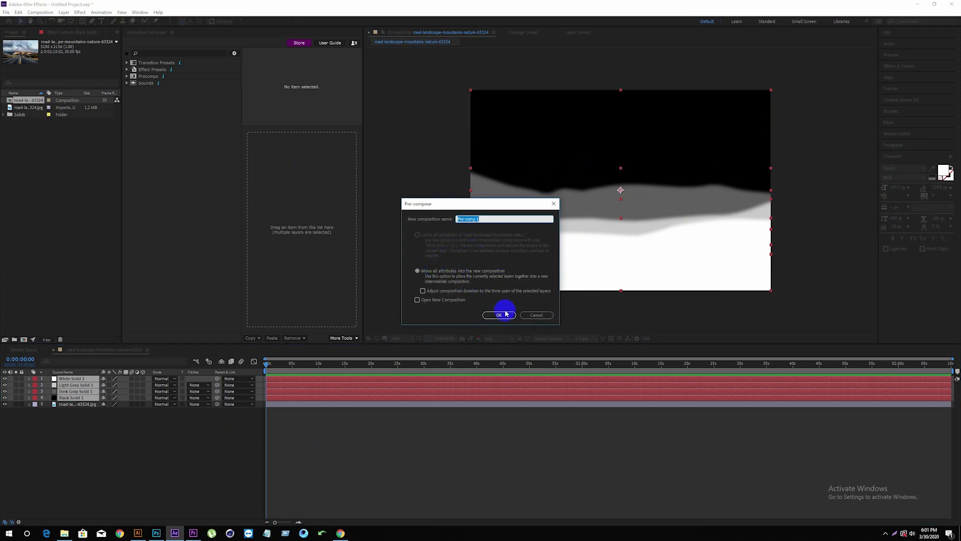
click(505, 316)
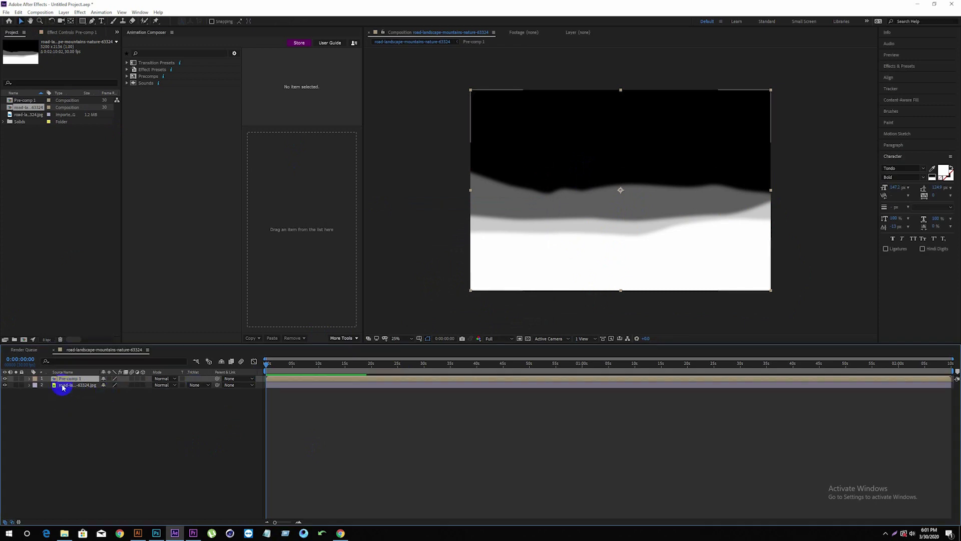
click(5, 378)
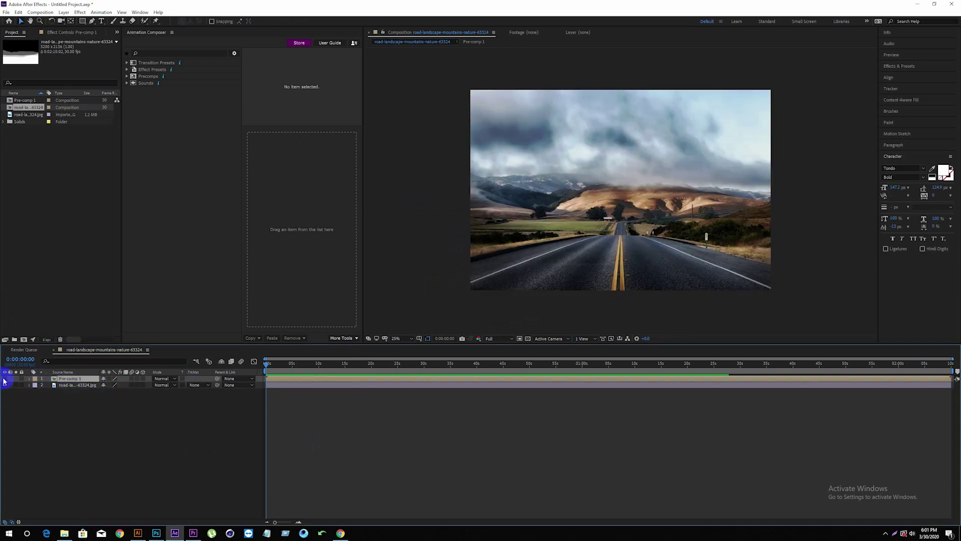
Step: Apply Distort > Displacement Map to the selected road jpg layer
click(78, 385)
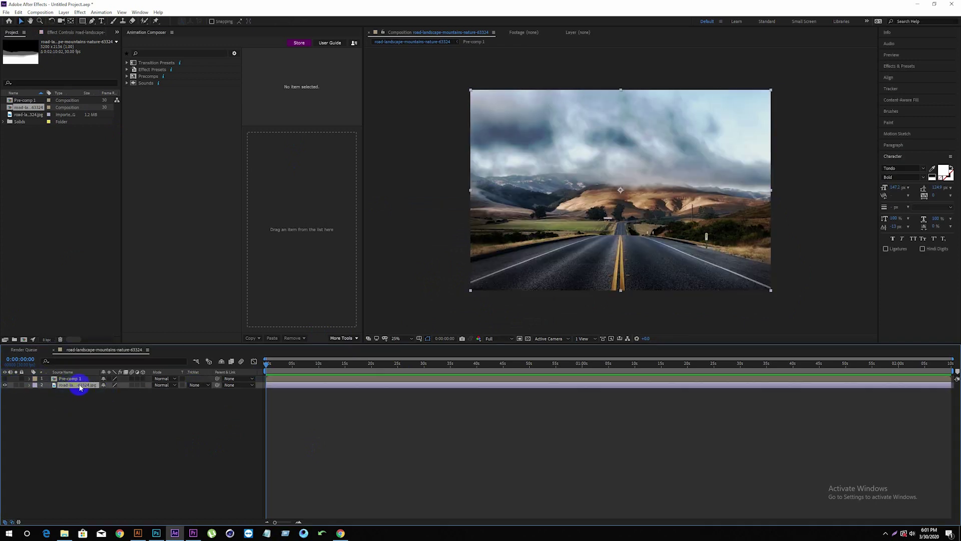
click(79, 13)
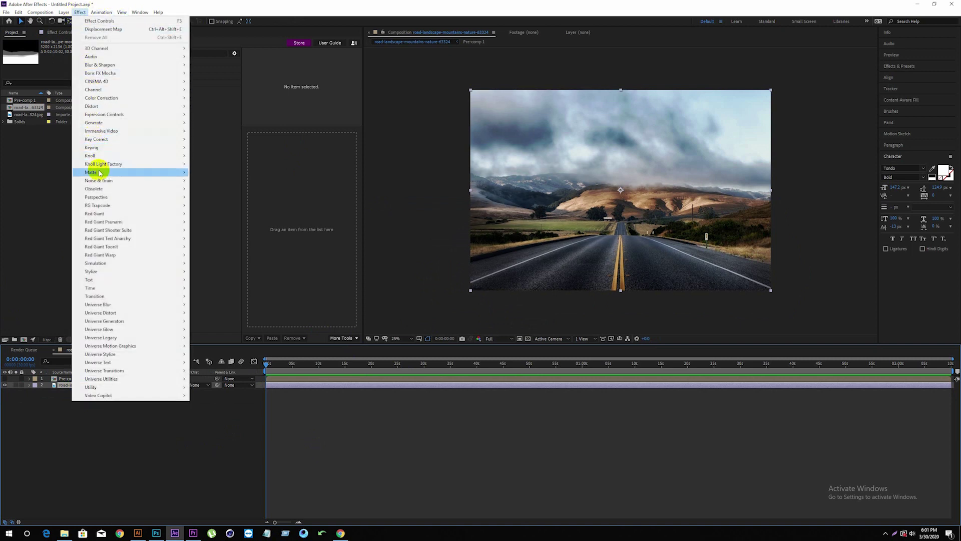
mouse_move(101, 203)
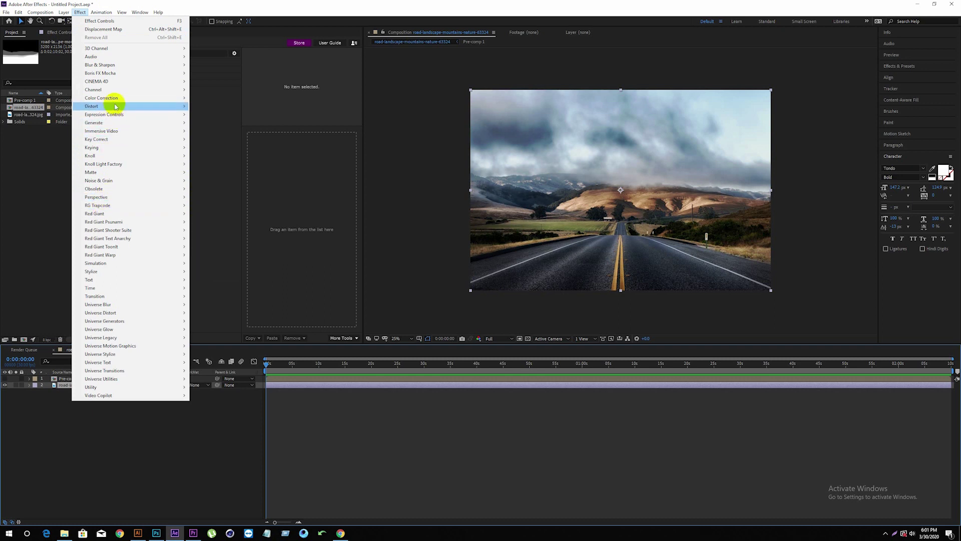
mouse_move(111, 106)
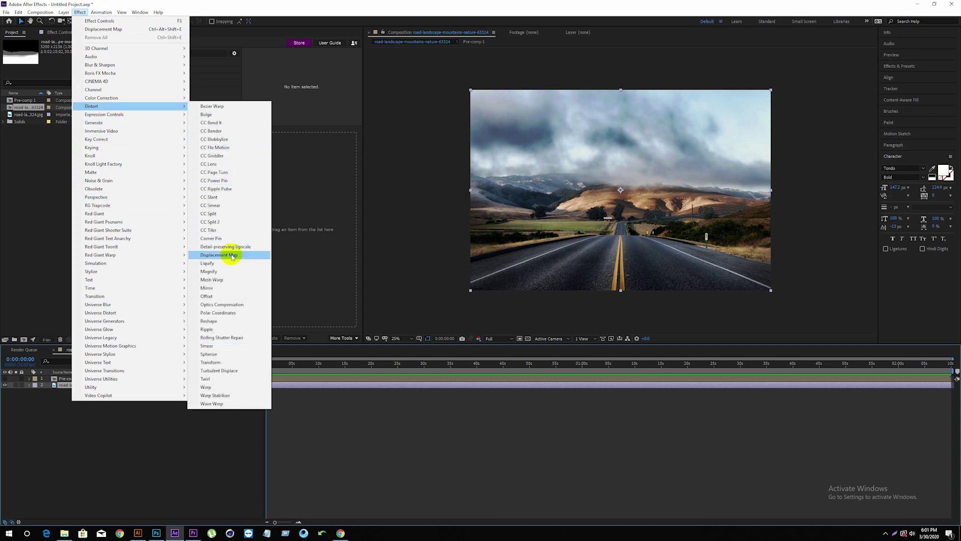
click(233, 255)
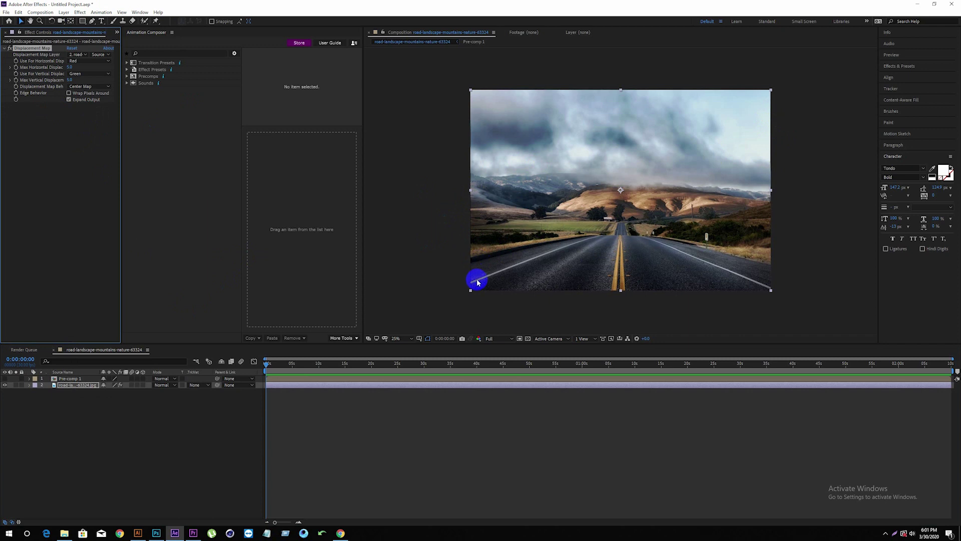
Step: Set Displacement Map Layer to '1. Pre-comp 1' and check the Source option
click(86, 55)
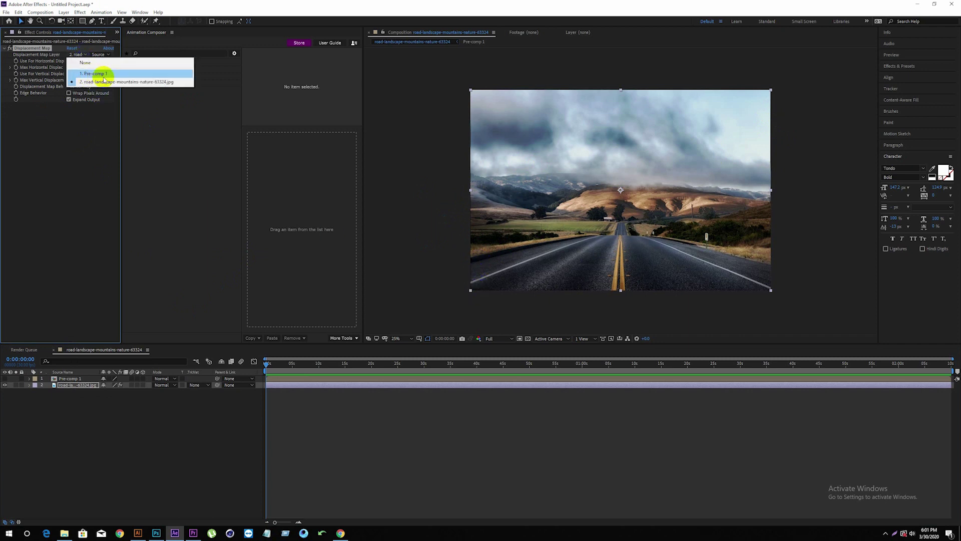
click(100, 74)
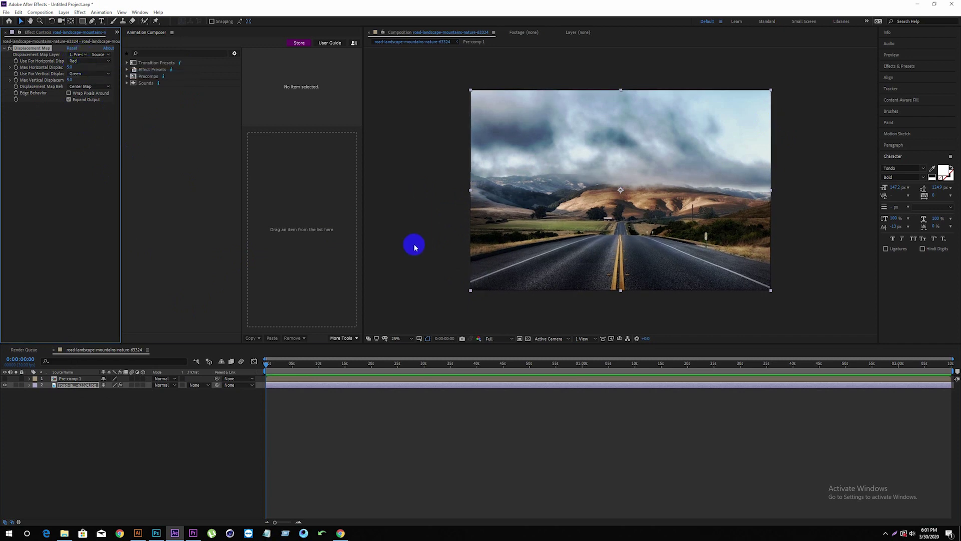
click(108, 55)
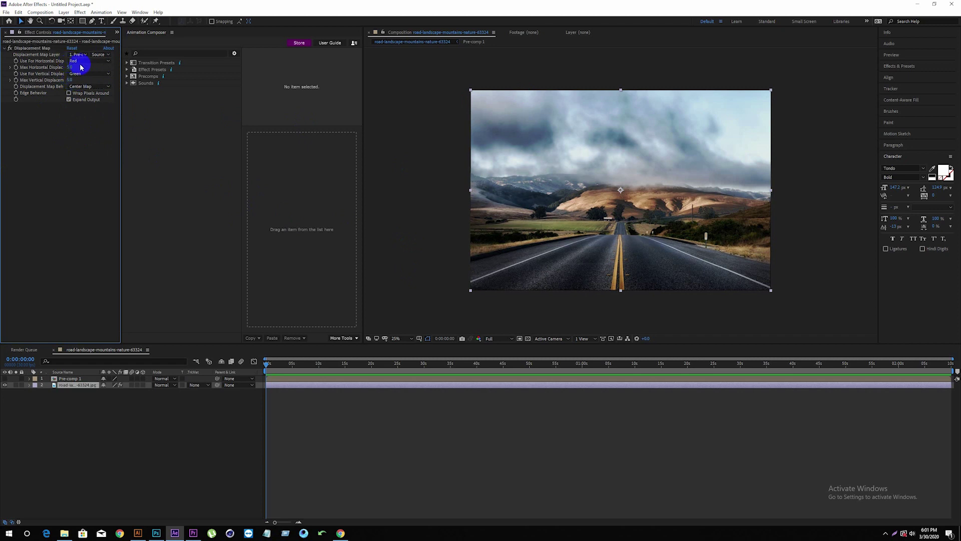
Step: Use Luminance for horizontal and vertical displacement, with Stretch Map to Fit behavior
click(80, 63)
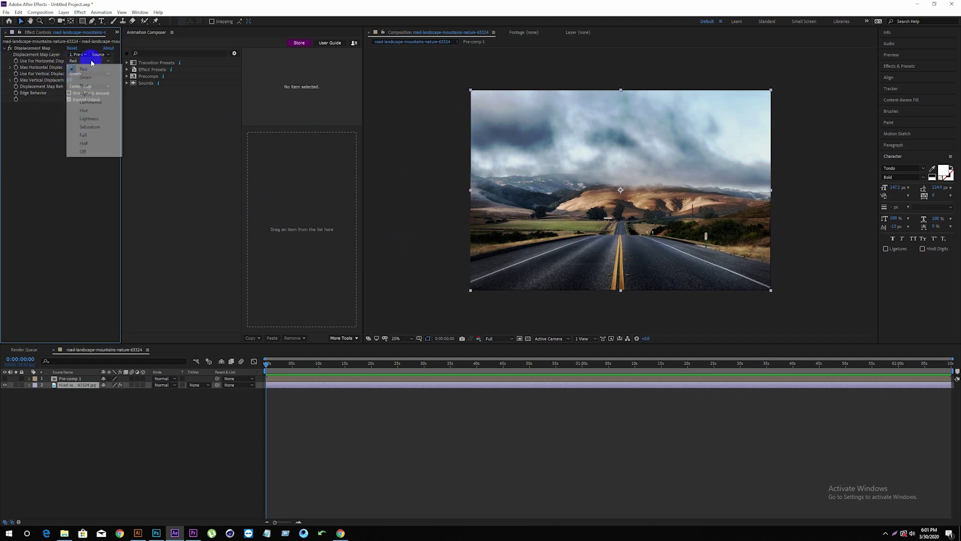
click(94, 103)
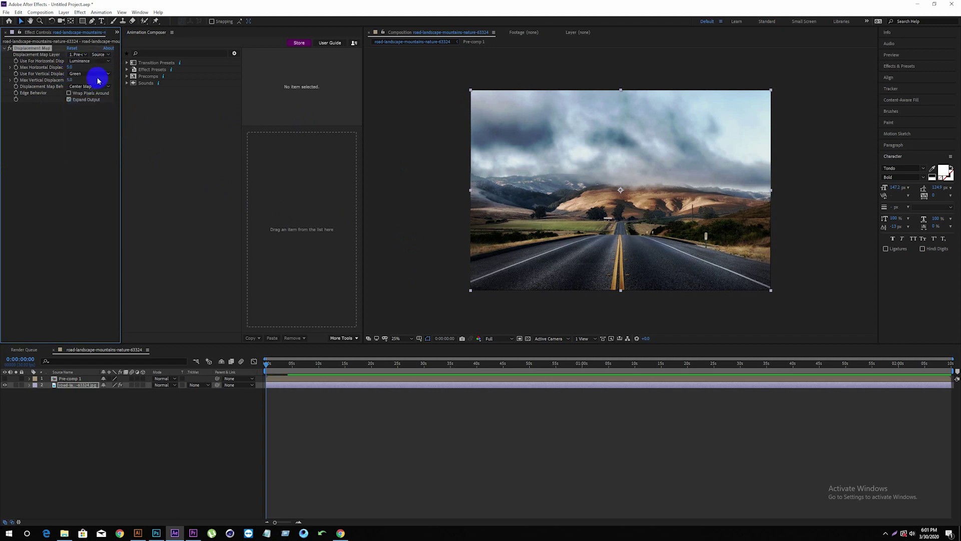
click(105, 74)
click(94, 115)
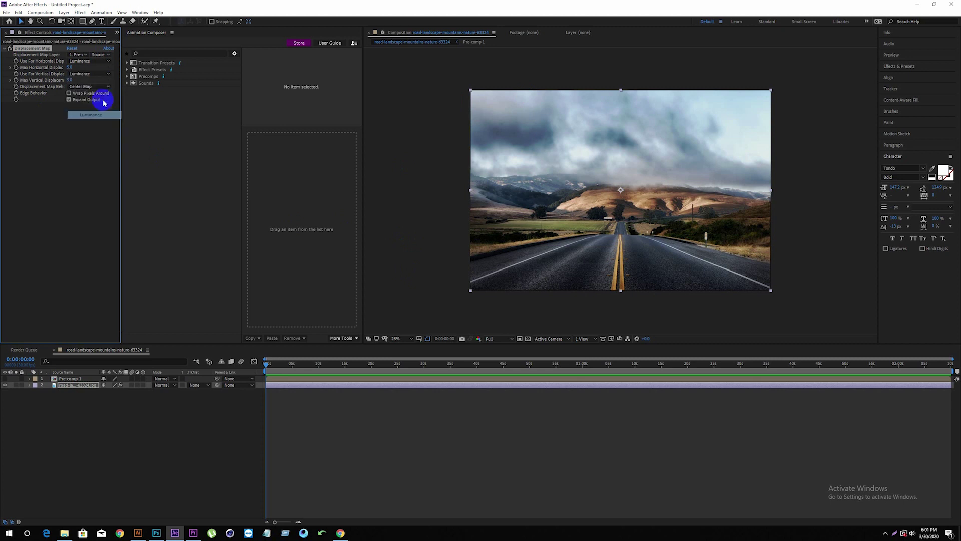
click(106, 88)
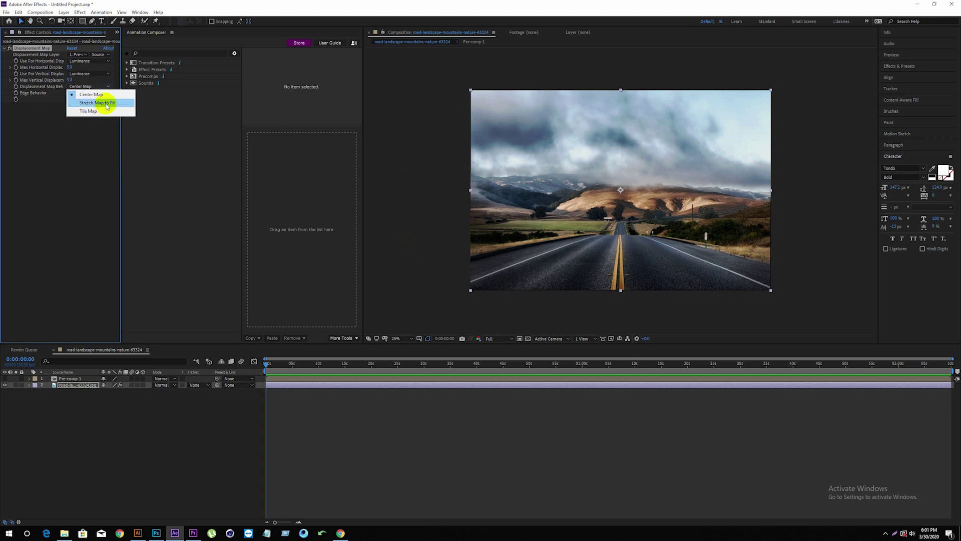
click(107, 103)
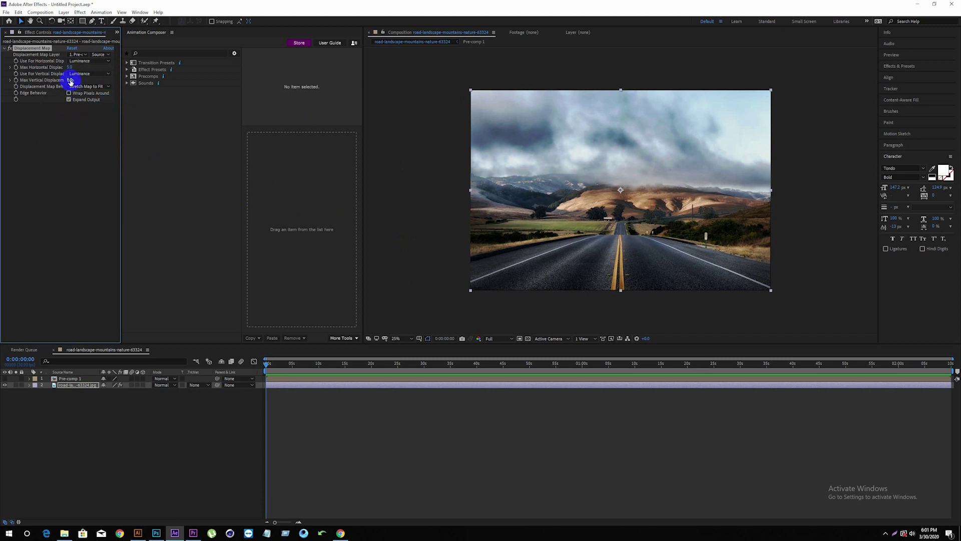
Step: Scrub Max Vertical Displacement to 100, then -40, settling at -8
mouse_move(70, 80)
mouse_down()
mouse_move(104, 79)
mouse_move(44, 78)
mouse_up()
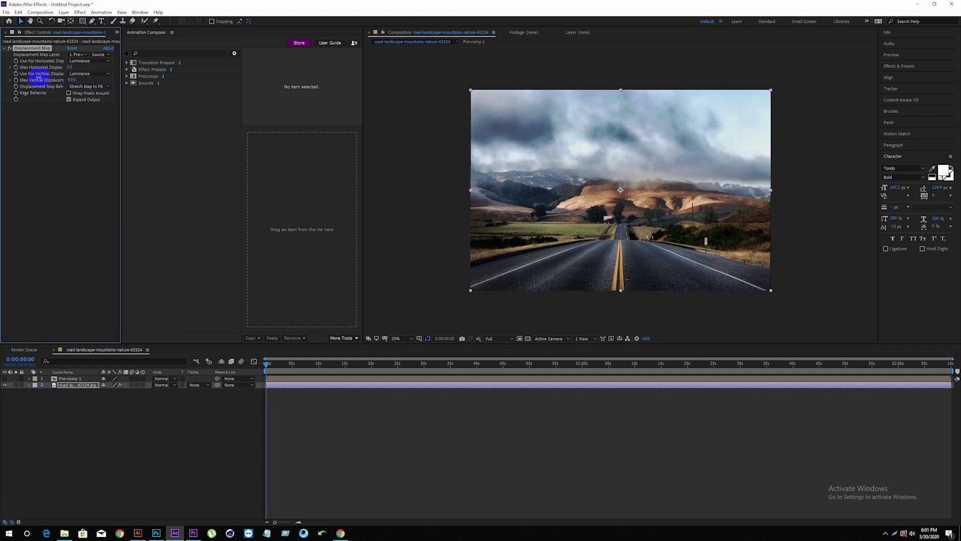
drag(44, 77, 43, 78)
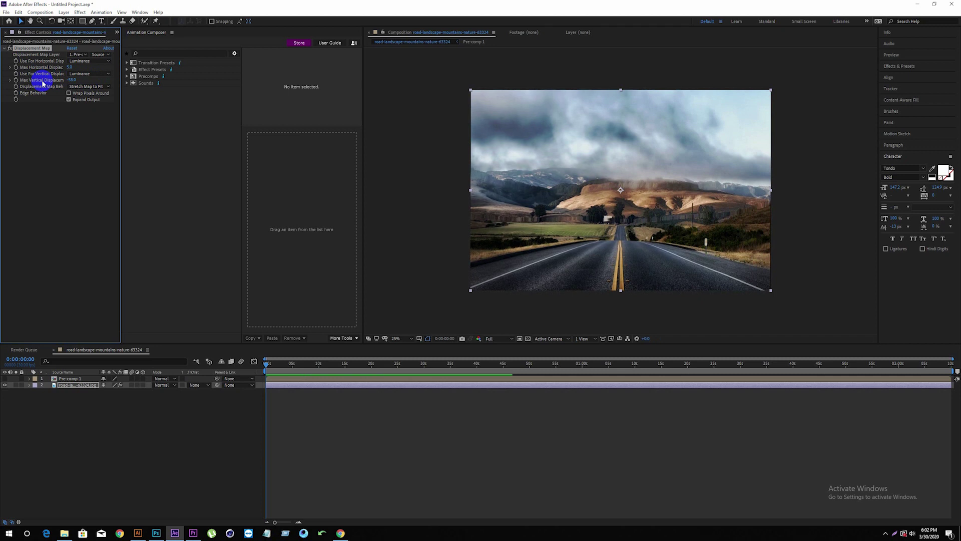
drag(69, 80, 75, 80)
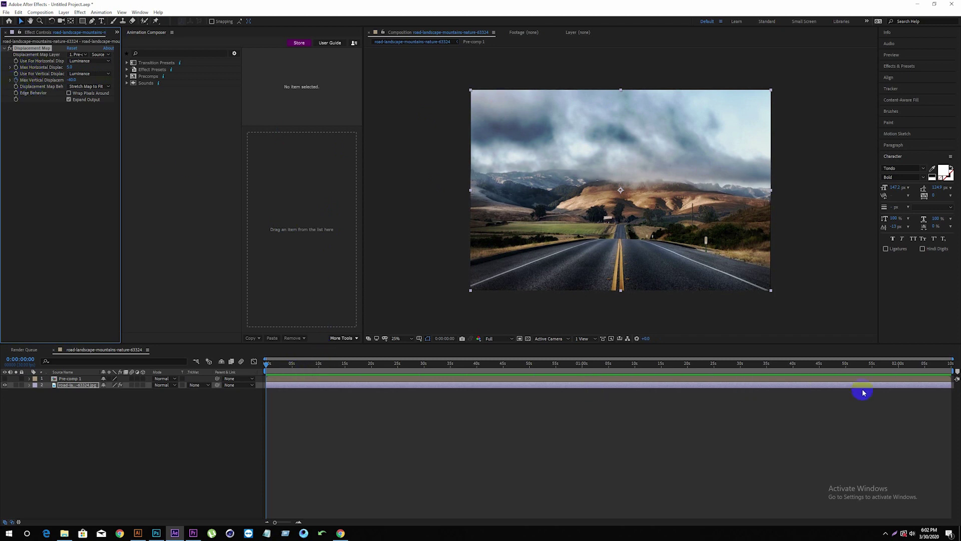
Step: End the work area at 5 s and raise Max Vertical Displacement at that mark
drag(953, 374, 299, 391)
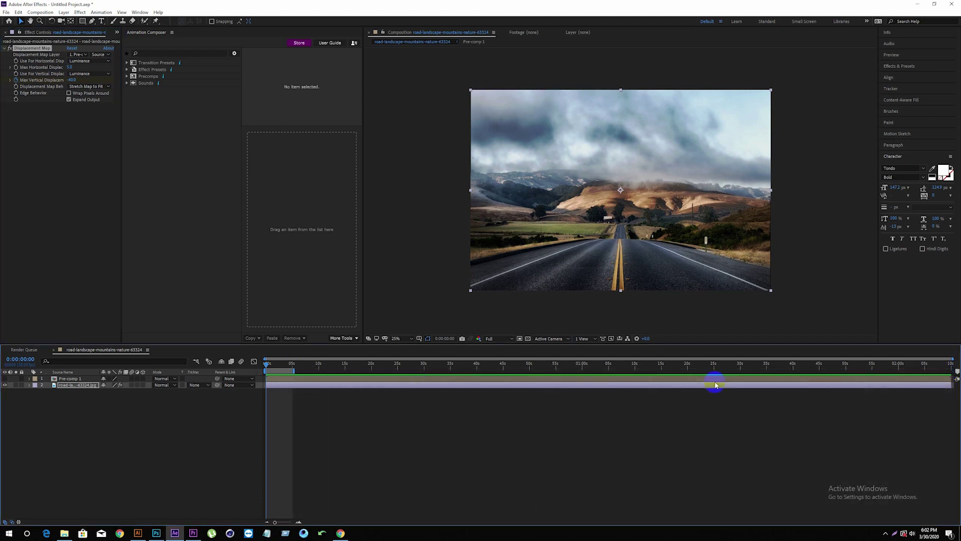
drag(953, 358, 343, 350)
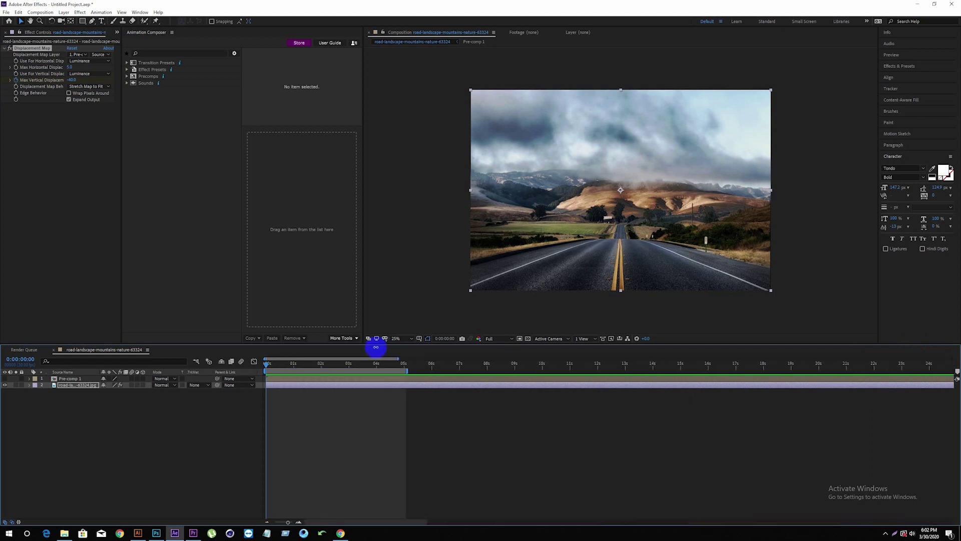
drag(513, 371, 507, 372)
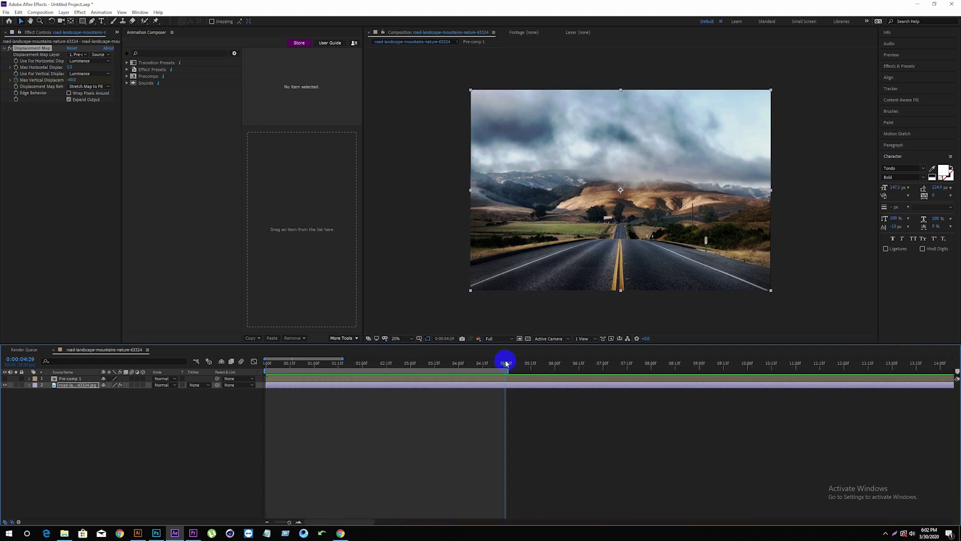
drag(71, 80, 153, 80)
Step: Raise the 5-second vertical displacement to 182 and preview the animation from 0:00
click(155, 79)
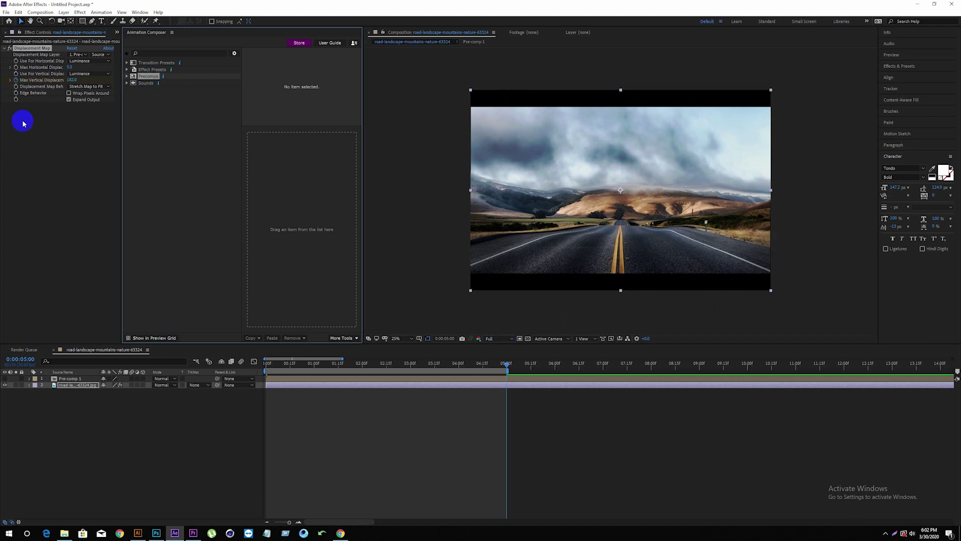
mouse_move(507, 367)
mouse_down()
mouse_move(245, 373)
mouse_move(492, 395)
mouse_move(224, 386)
mouse_up()
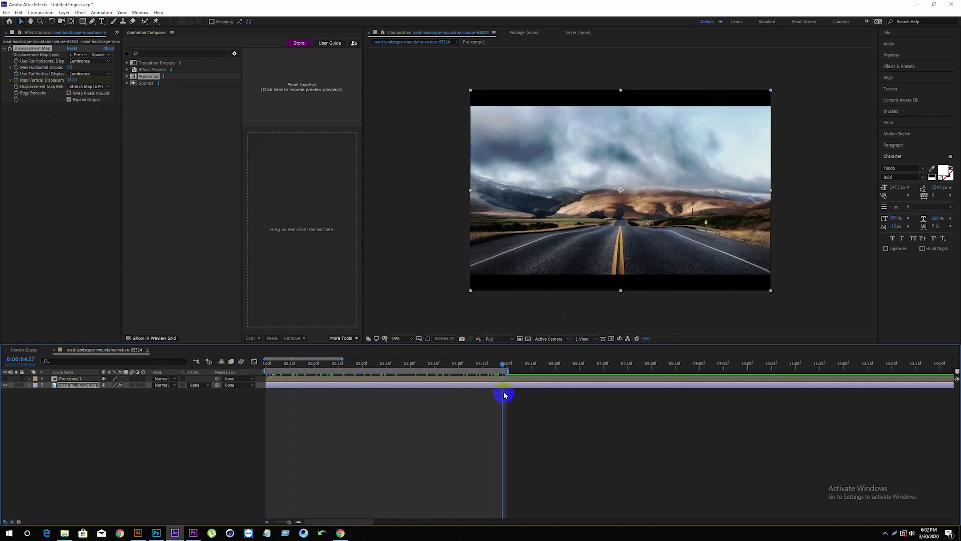
key(space)
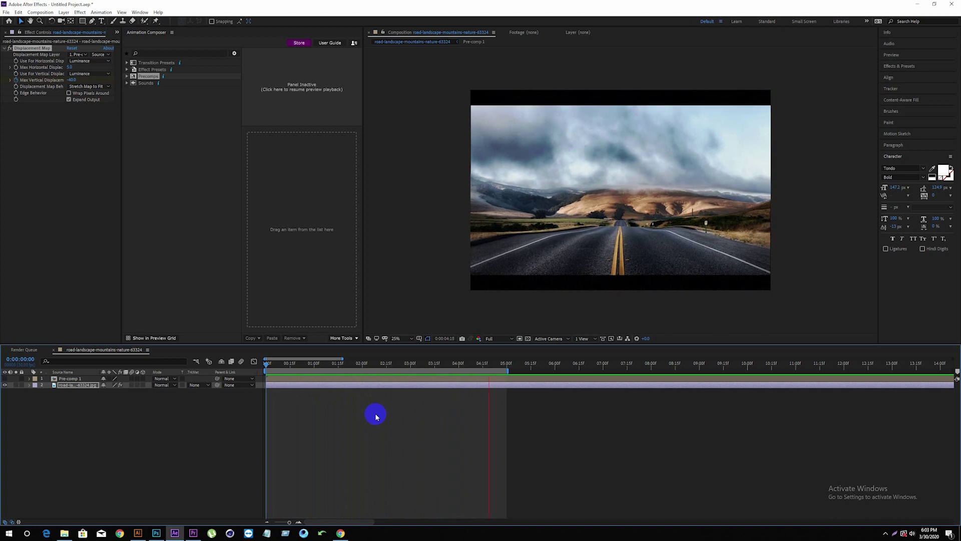
Step: Stop playback and set Max Horizontal Displacement to -54 at 0:00
click(304, 365)
drag(305, 365, 267, 365)
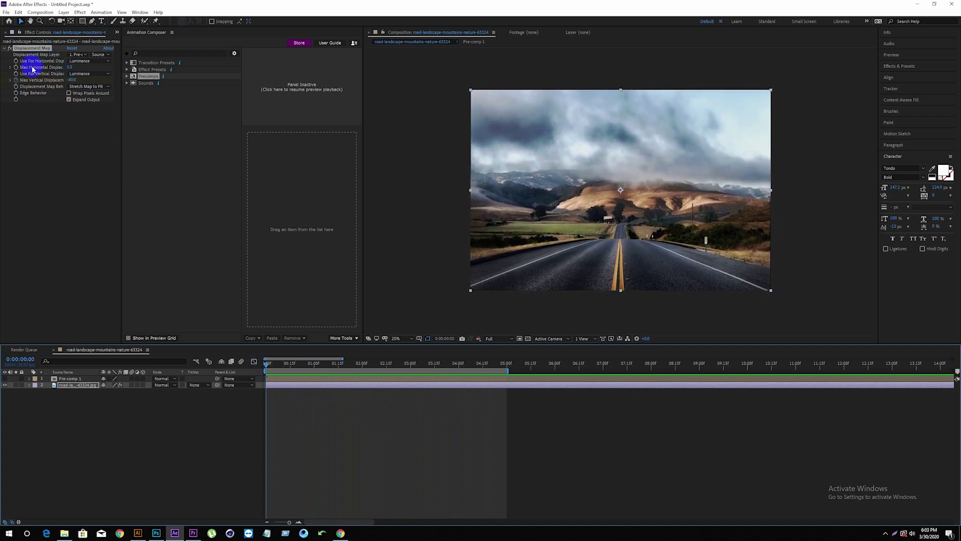
mouse_move(69, 67)
mouse_down()
mouse_move(80, 67)
mouse_move(5, 71)
mouse_move(44, 73)
mouse_up()
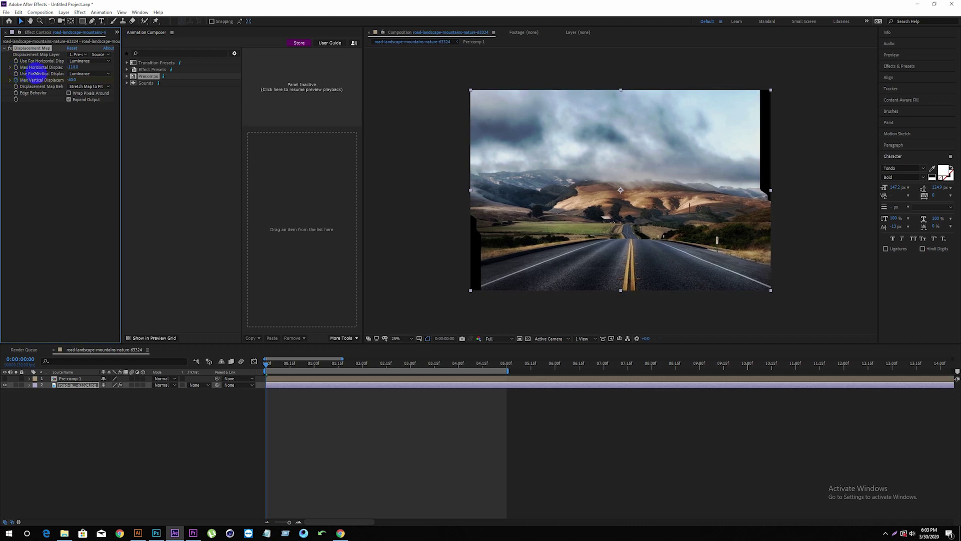
drag(45, 73, 49, 76)
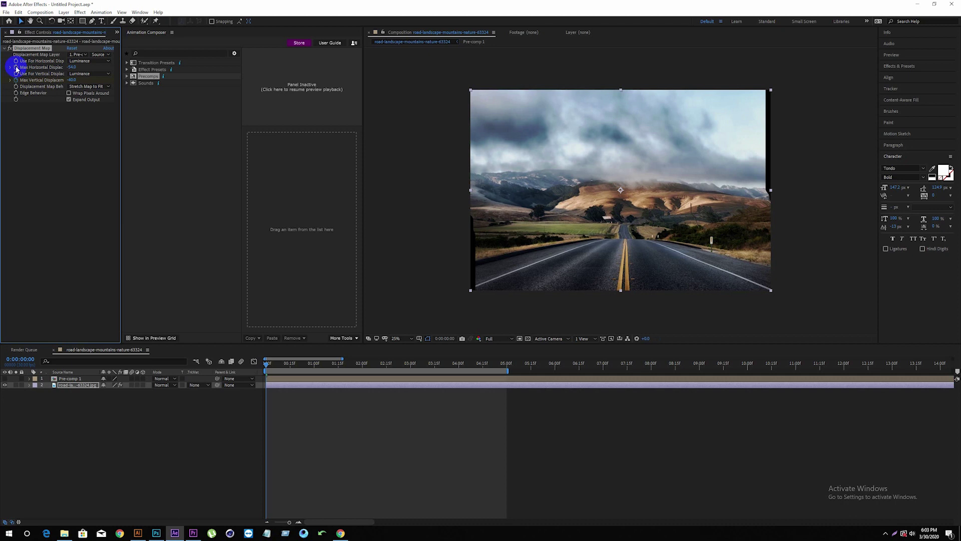
Step: At 5 s set Max Horizontal Displacement to 22, then scale the photo past the frame
click(507, 366)
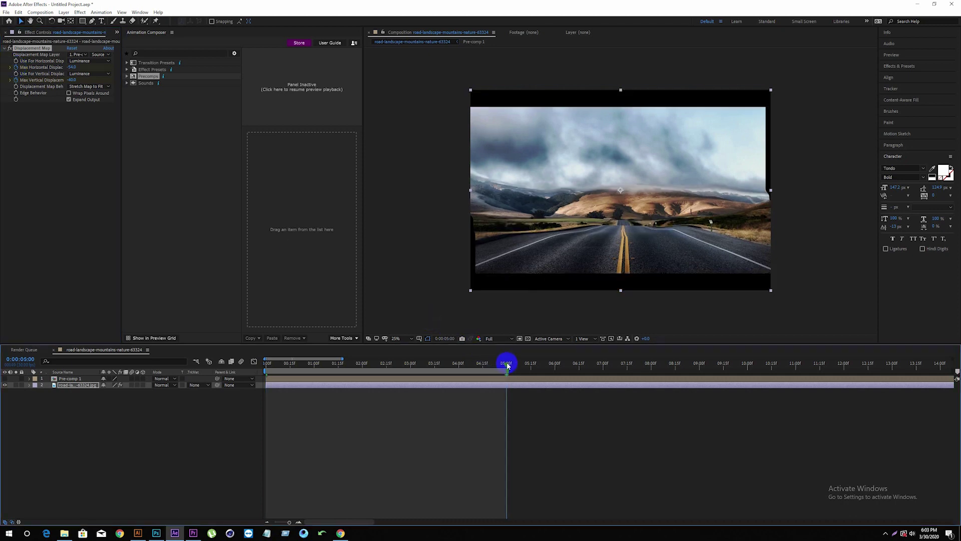
mouse_move(73, 67)
mouse_down()
mouse_move(134, 71)
mouse_move(113, 70)
mouse_up()
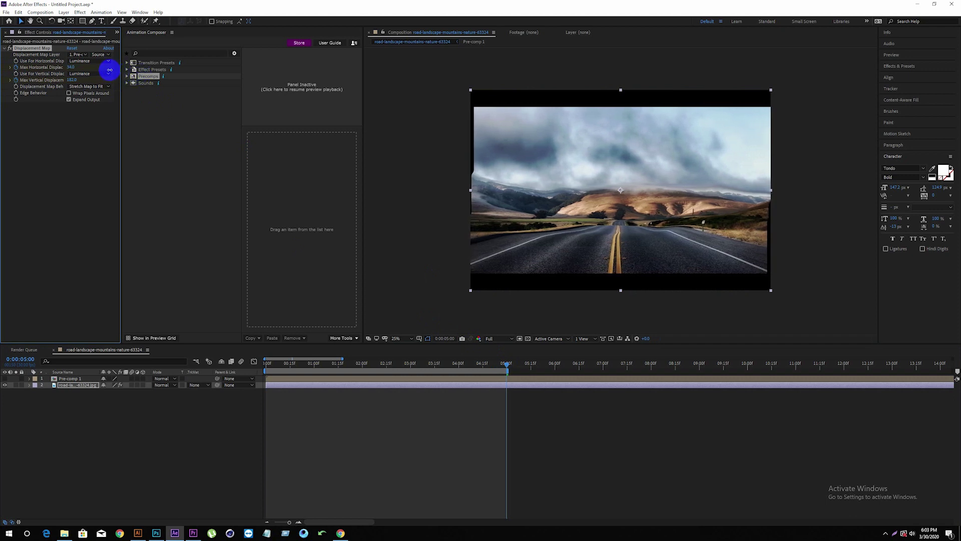
drag(105, 69, 102, 70)
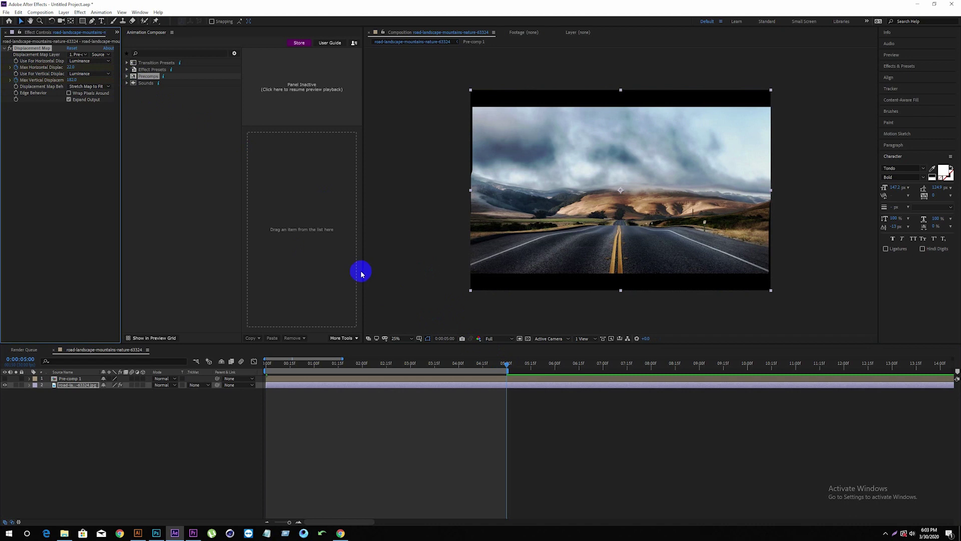
drag(771, 290, 801, 312)
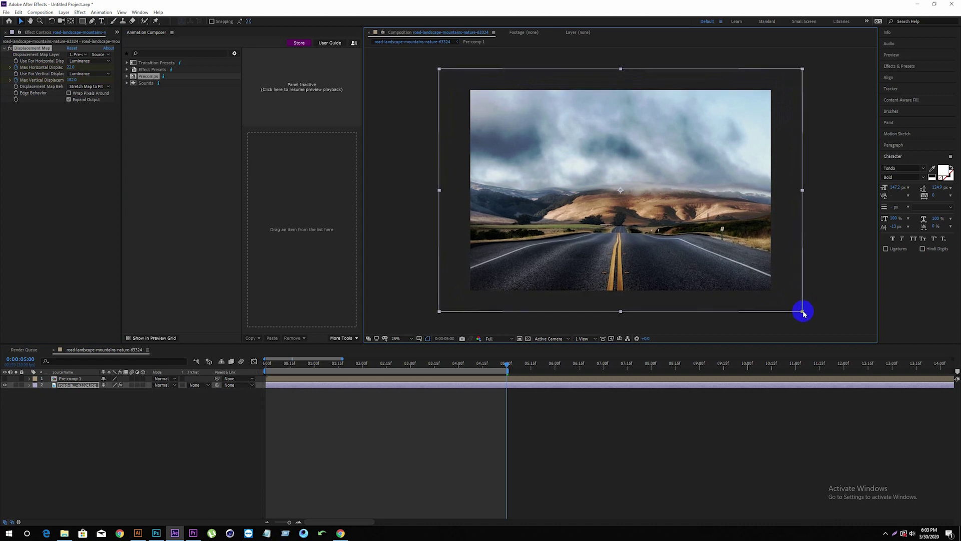
Step: Preview the enlarged parallax animation from 0:00 with no black edges showing
drag(506, 366, 266, 366)
key(space)
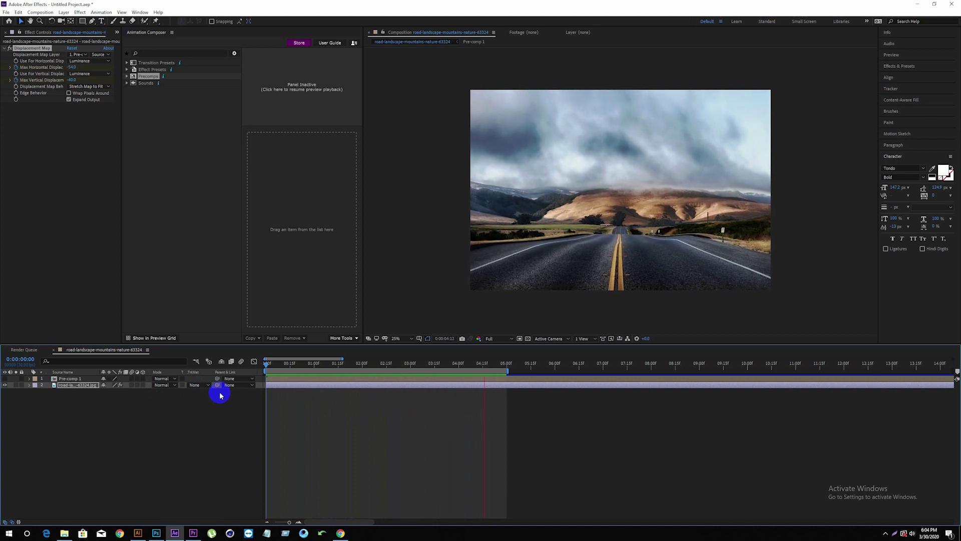
Step: Reveal Displacement Map keyframes in the timeline and set start values -37 horizontal, -8 vertical
click(293, 364)
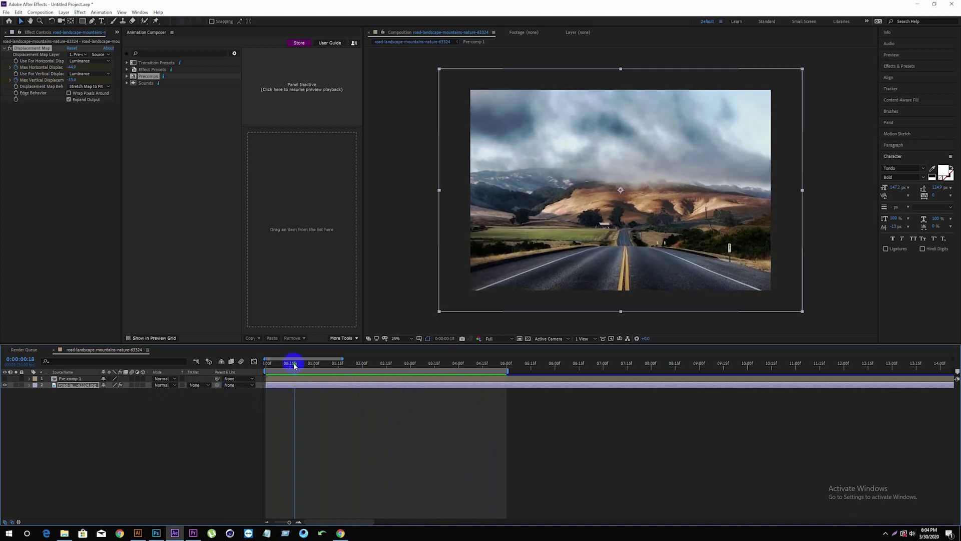
drag(294, 364, 256, 363)
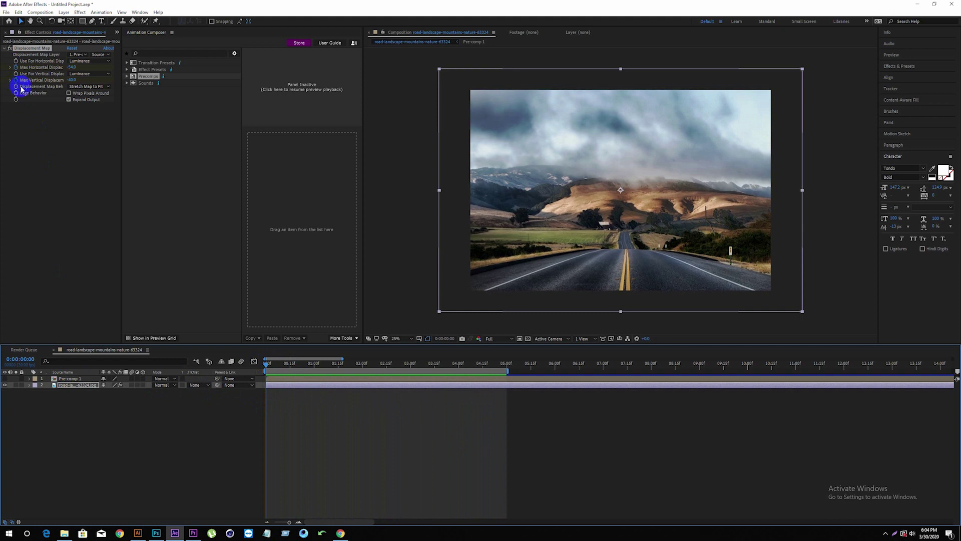
click(28, 385)
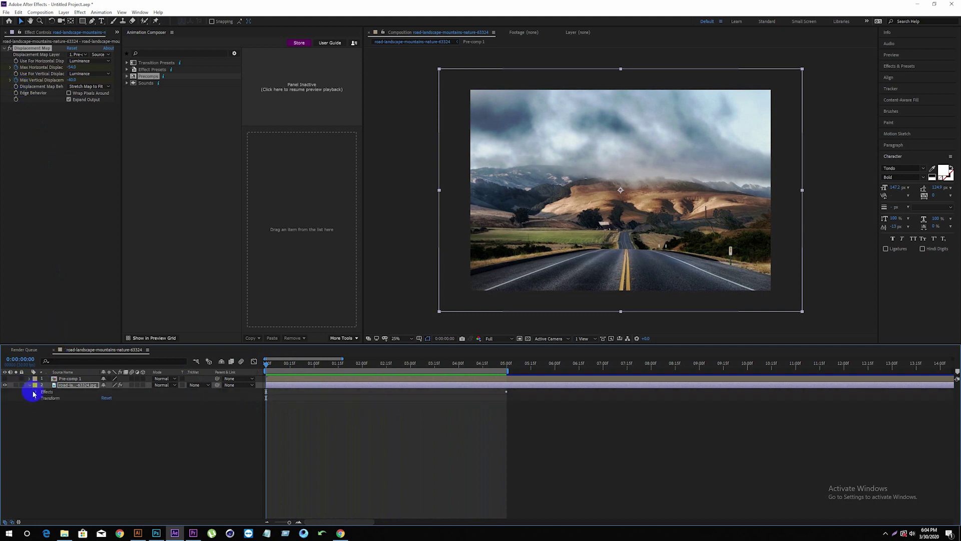
click(36, 393)
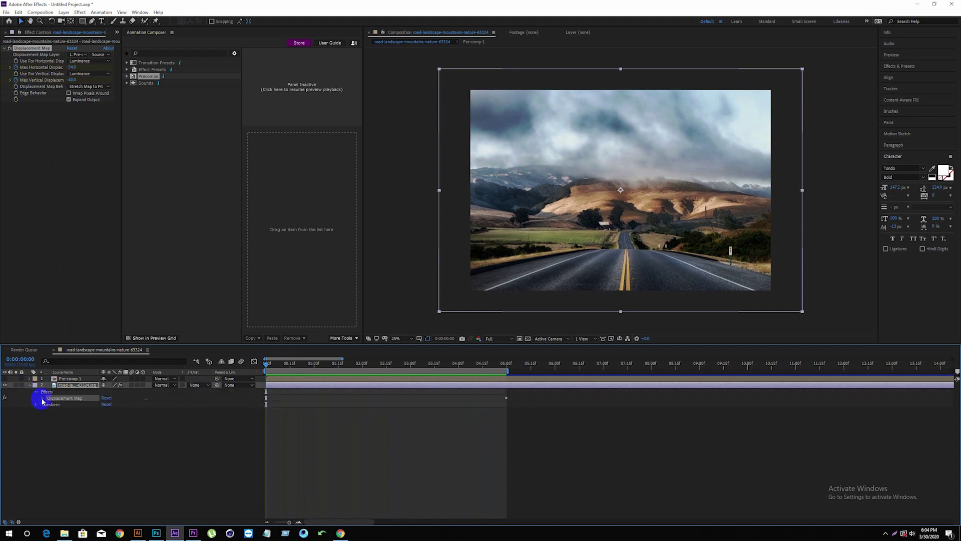
click(43, 398)
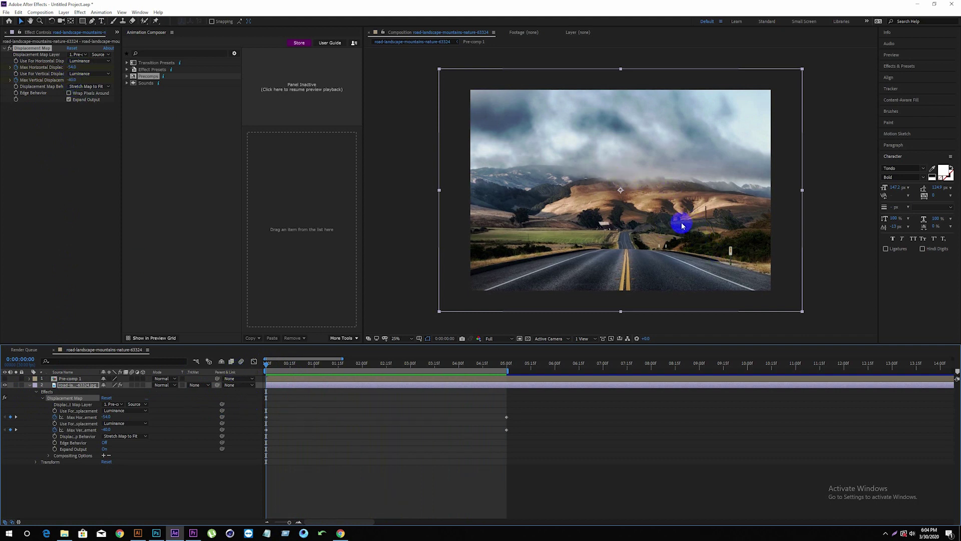
drag(71, 67, 78, 67)
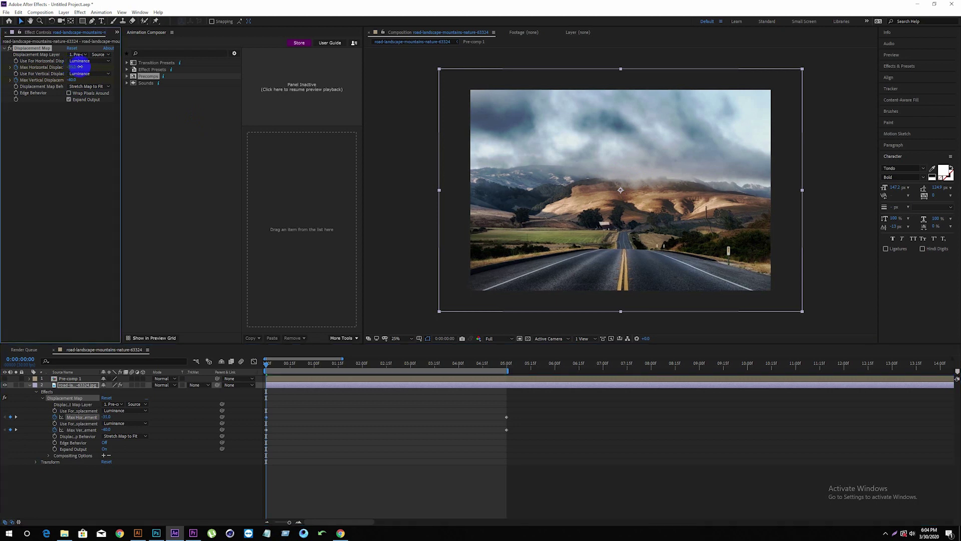
drag(72, 79, 81, 79)
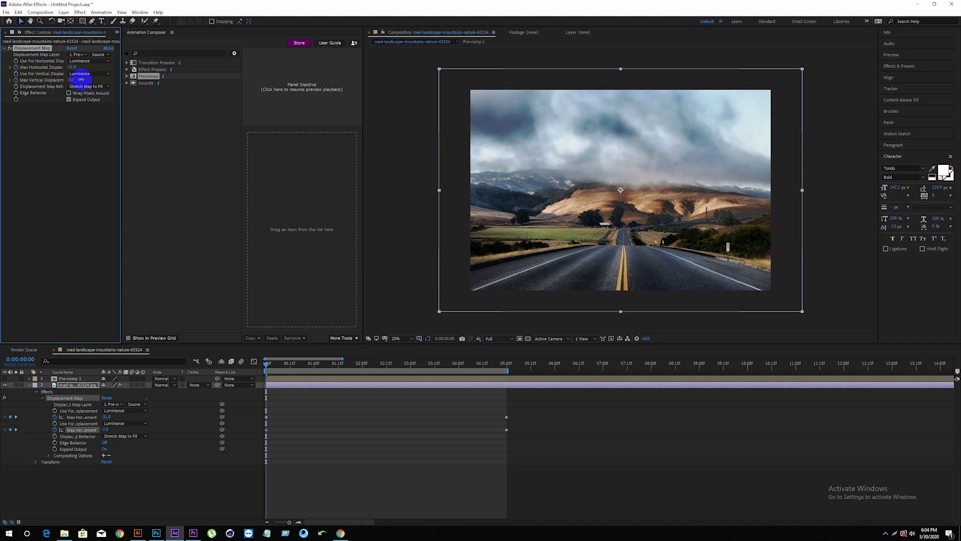
Step: Lower Max Vertical Displacement at 5 s and check the motion mid-animation
click(507, 365)
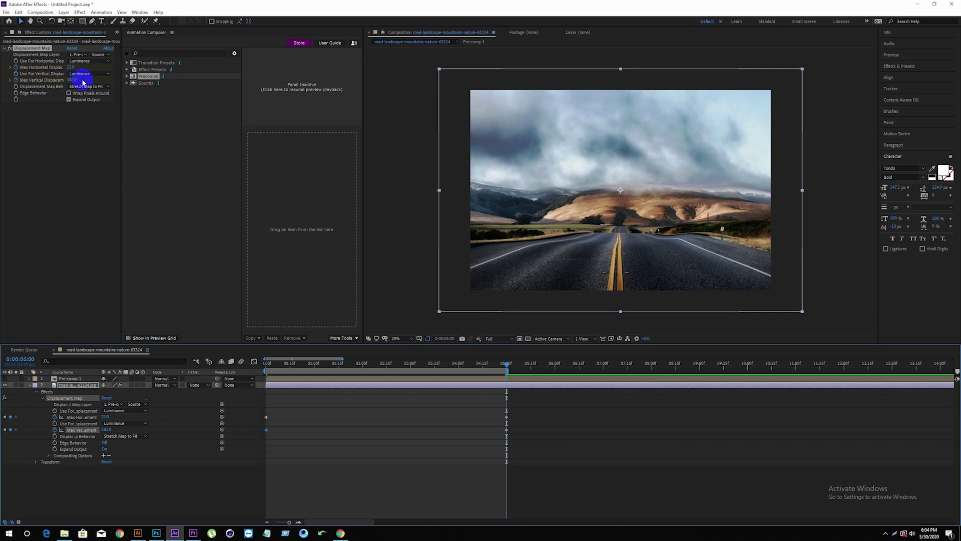
mouse_move(74, 80)
mouse_down()
mouse_move(47, 78)
mouse_move(67, 63)
mouse_up()
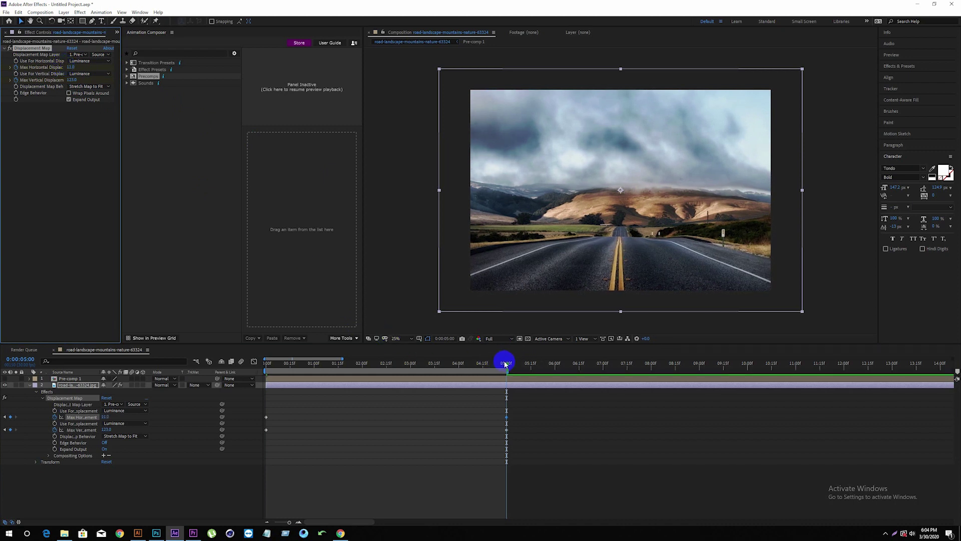
drag(506, 363, 182, 350)
click(646, 216)
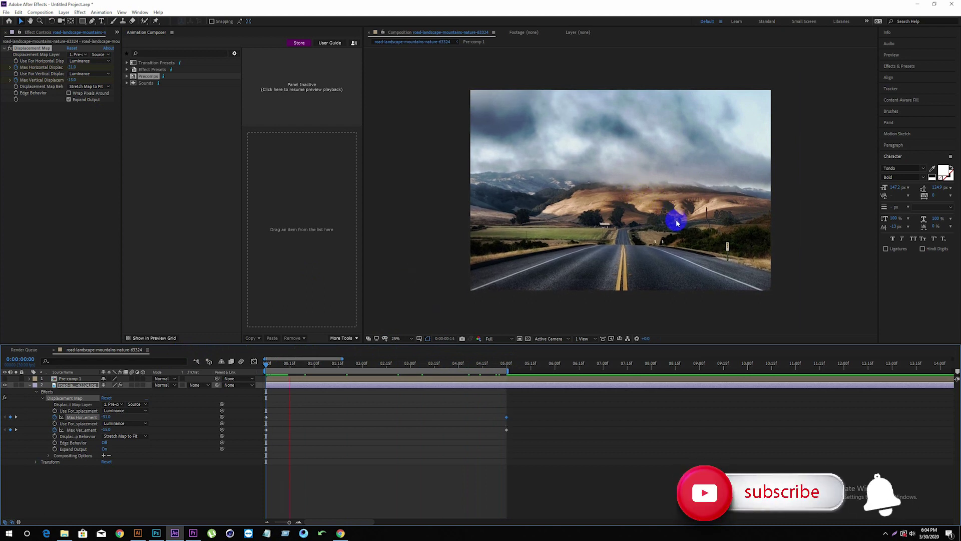